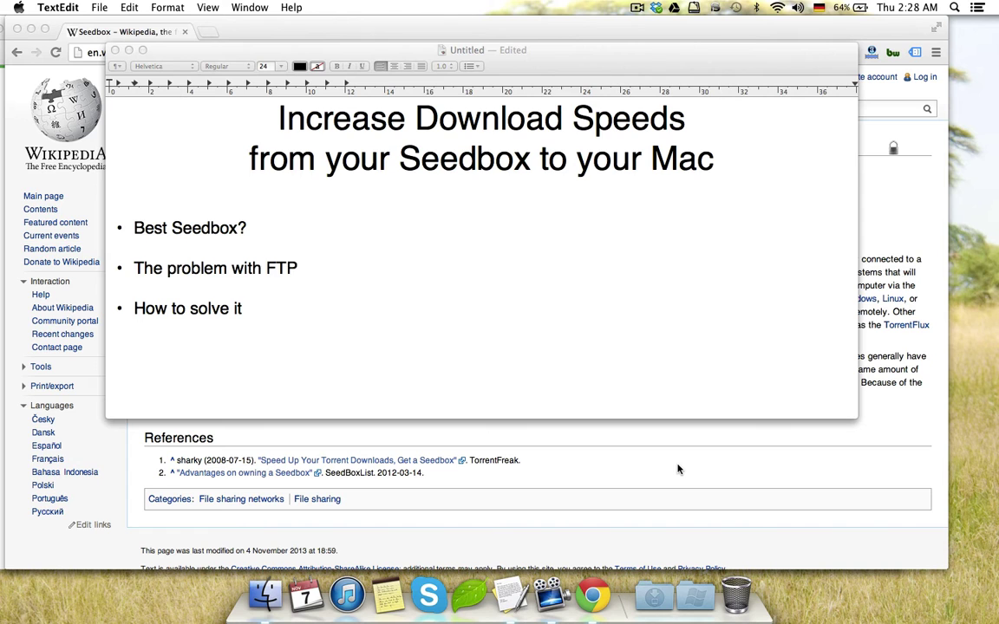
Review the Feral Hosting pricing plans in Chrome and the presentation outline in TextEdit.
left_click(678, 469)
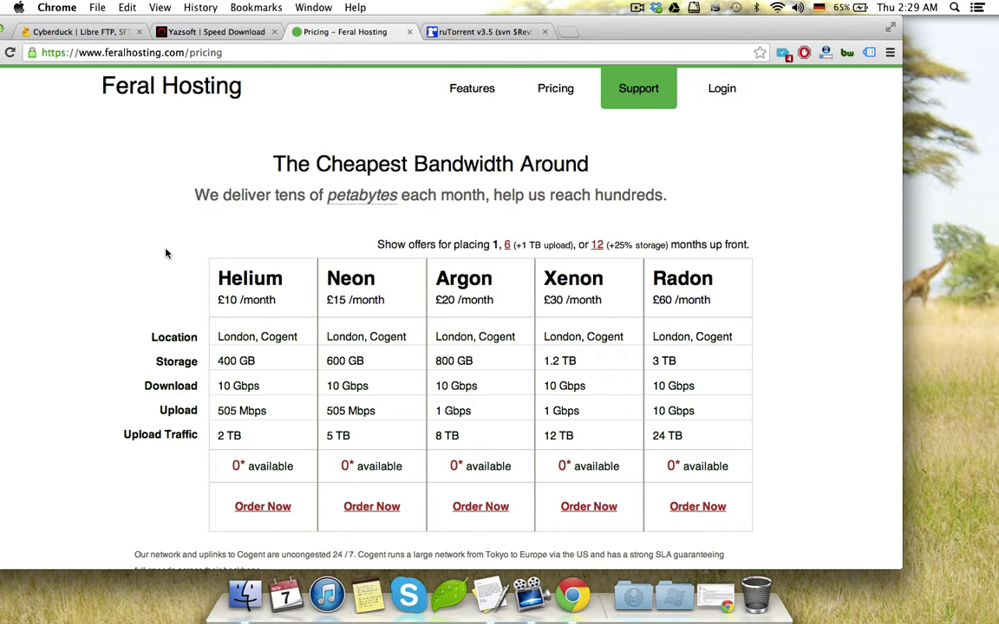
scroll(167, 253, "down", 2)
scroll(167, 253, "up", 2)
left_click(488, 593)
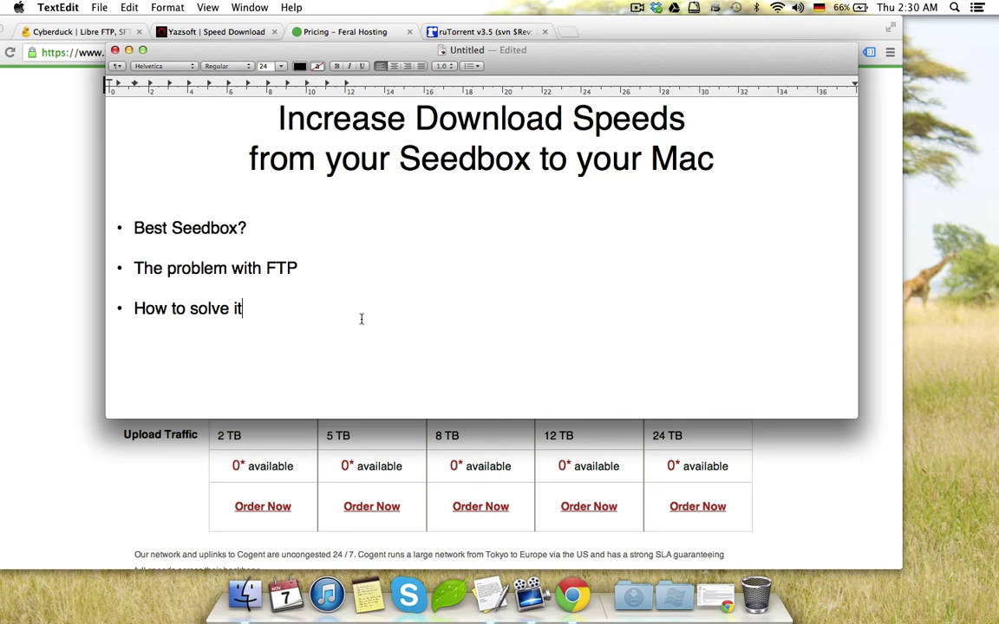
left_click(282, 445)
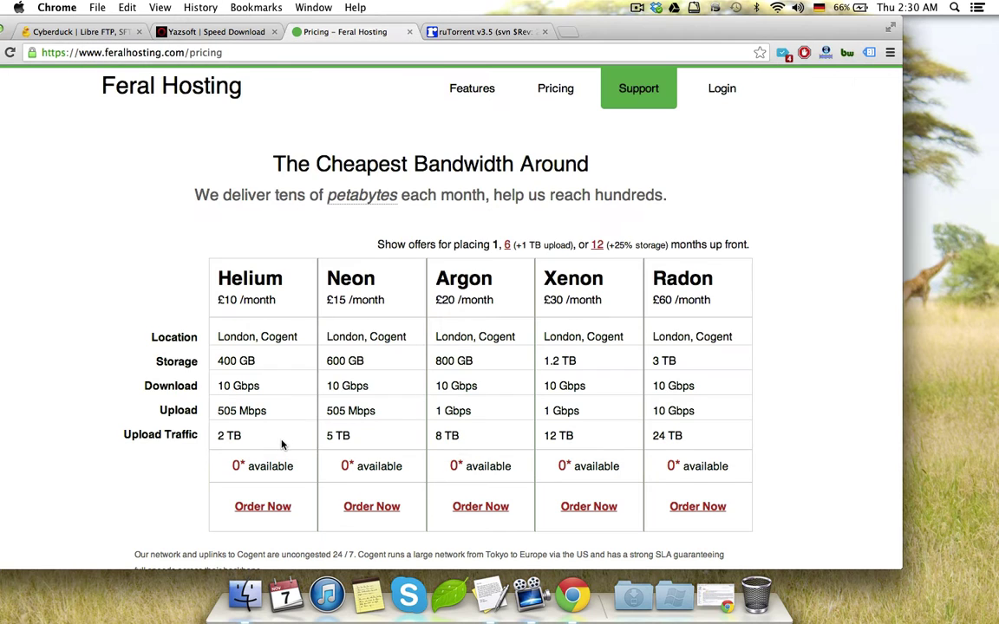
Examine the torrent list in the ruTorrent web interface, with the whole browser window moved into view.
left_click(477, 32)
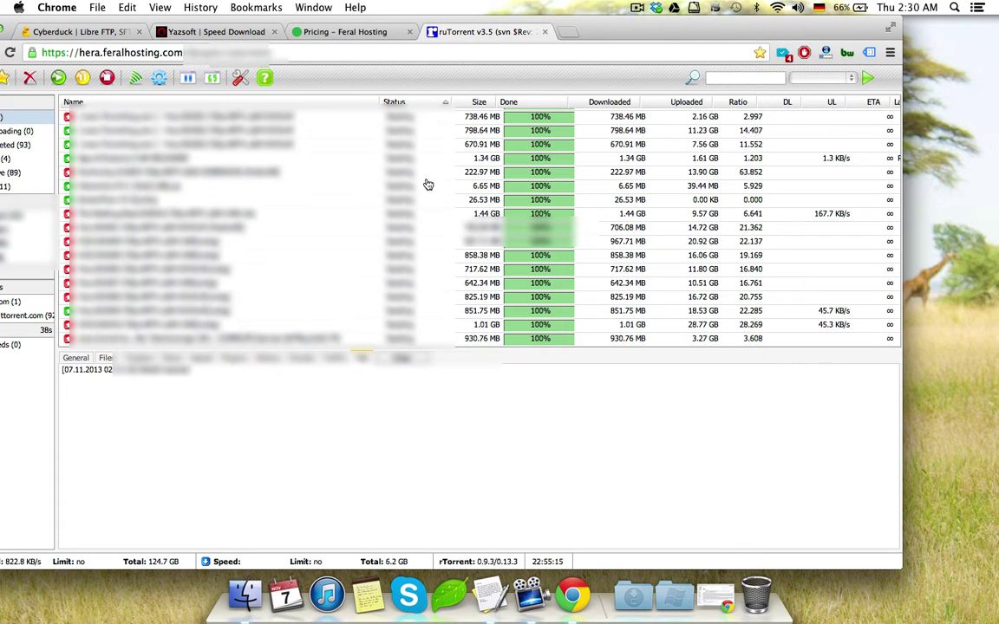
scroll(427, 184, "up", 5)
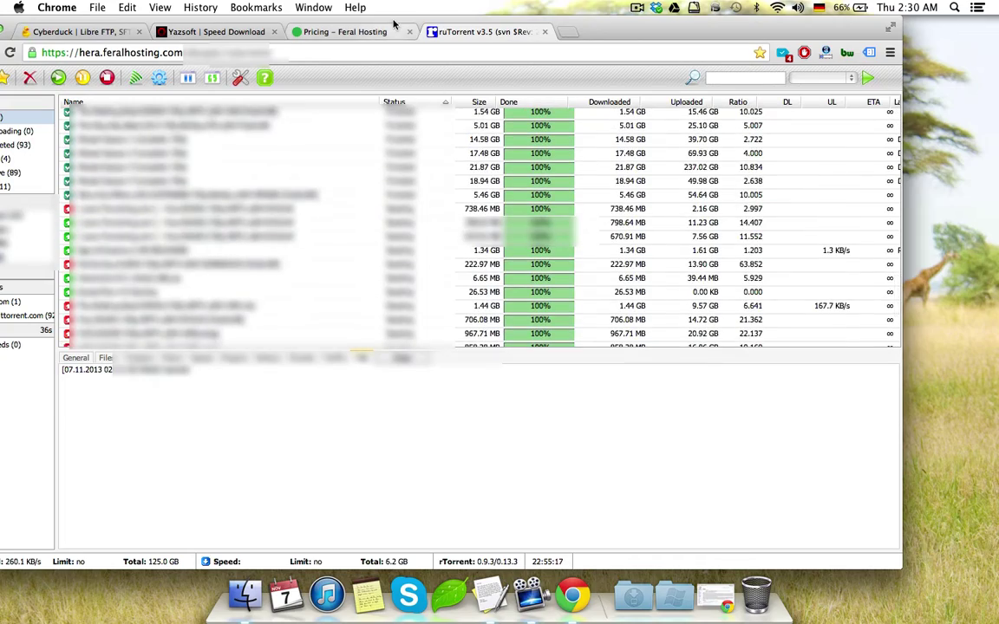
left_click_drag(401, 24, 460, 24)
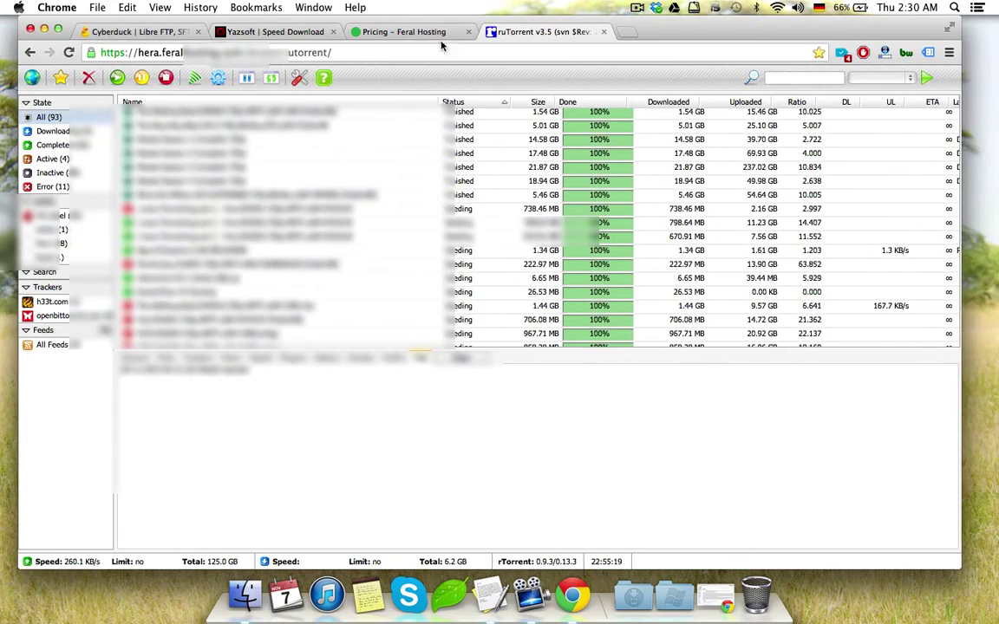
scroll(410, 176, "up", 1)
scroll(410, 176, "up", 8)
scroll(410, 176, "down", 12)
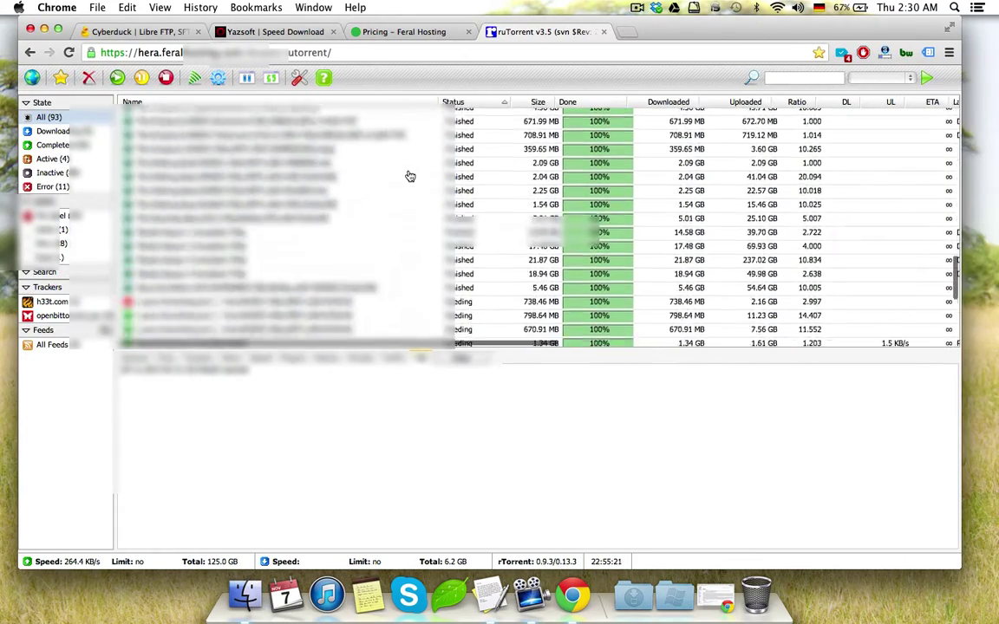
scroll(410, 176, "up", 15)
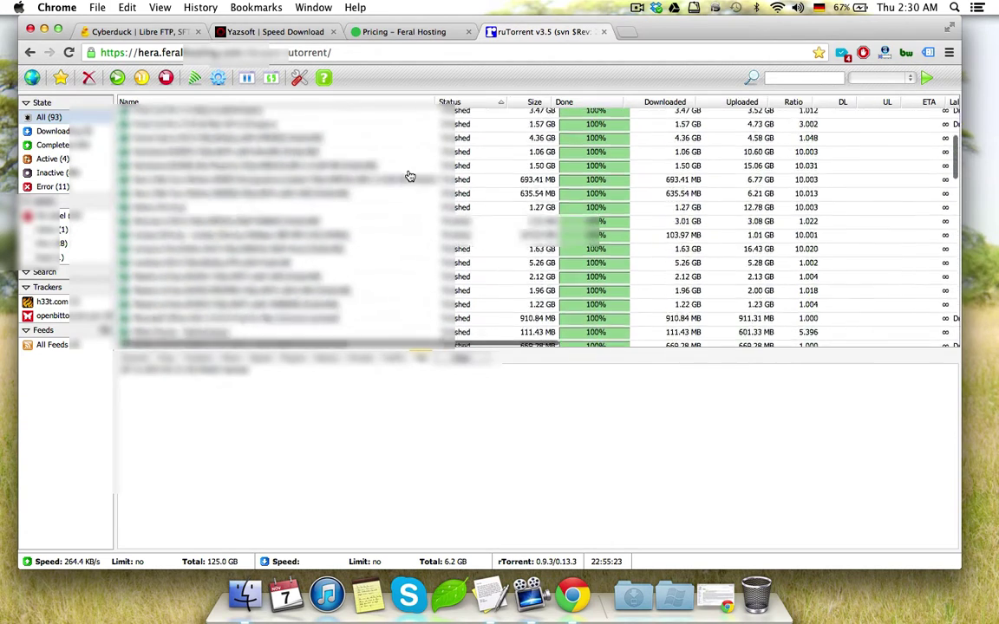
scroll(410, 176, "down", 5)
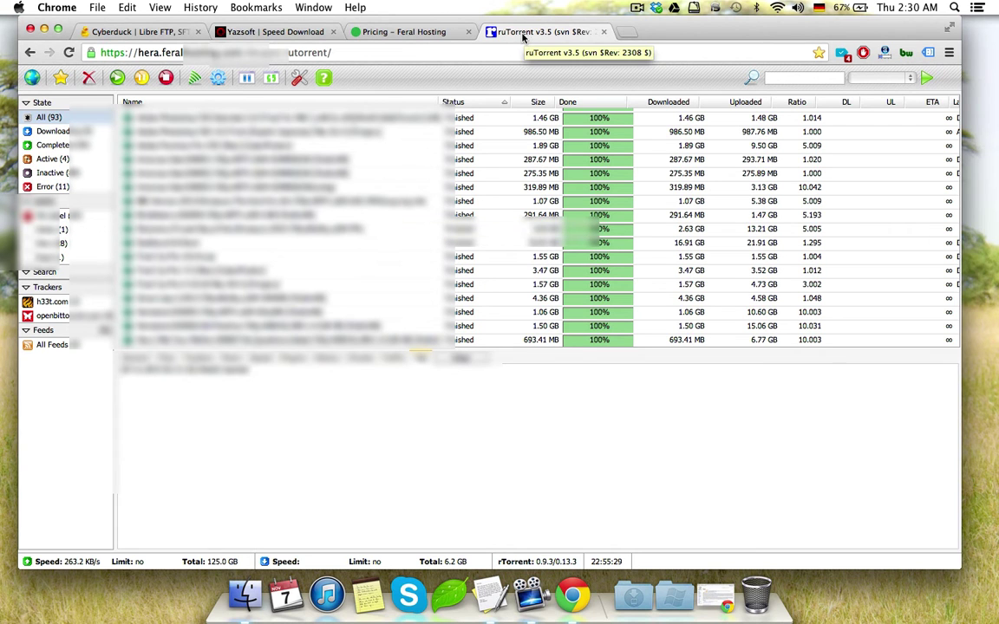
scroll(321, 270, "down", 6)
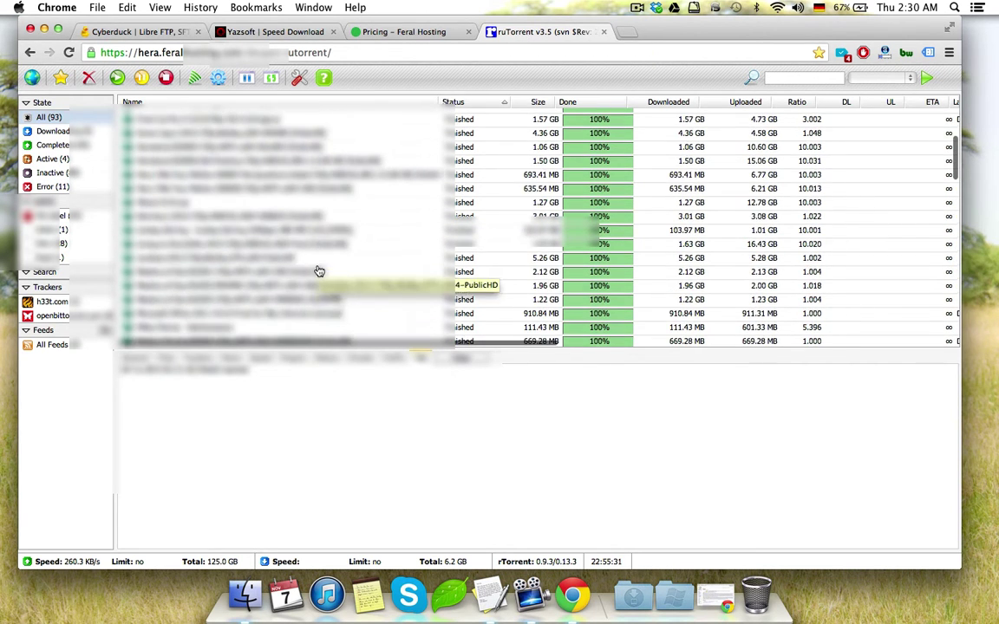
scroll(321, 271, "down", 5)
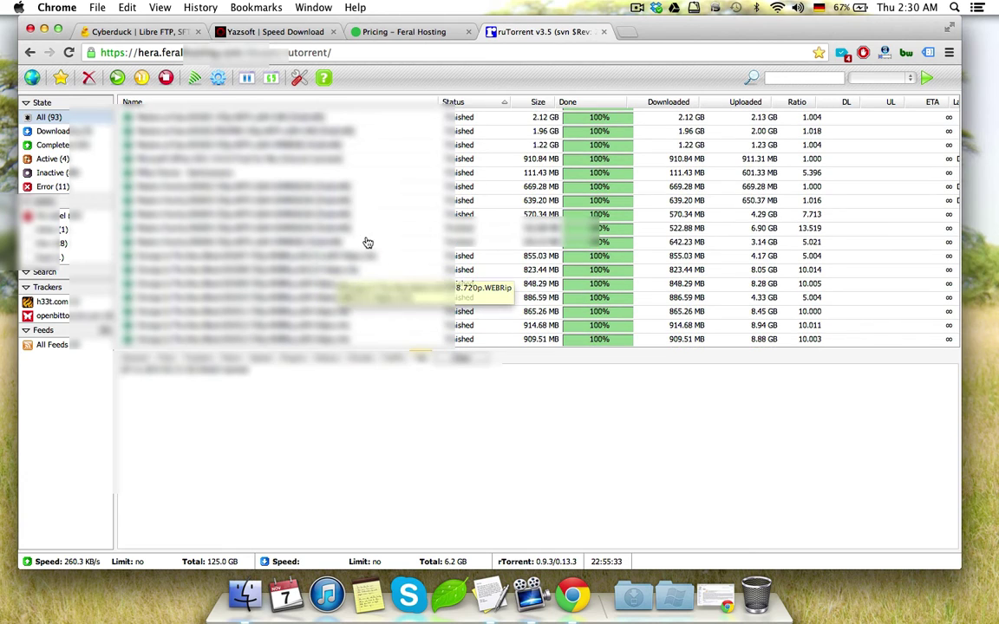
Inspect the files of the finished 522.88 MB torrent and the options available for its first file.
right_click(290, 230)
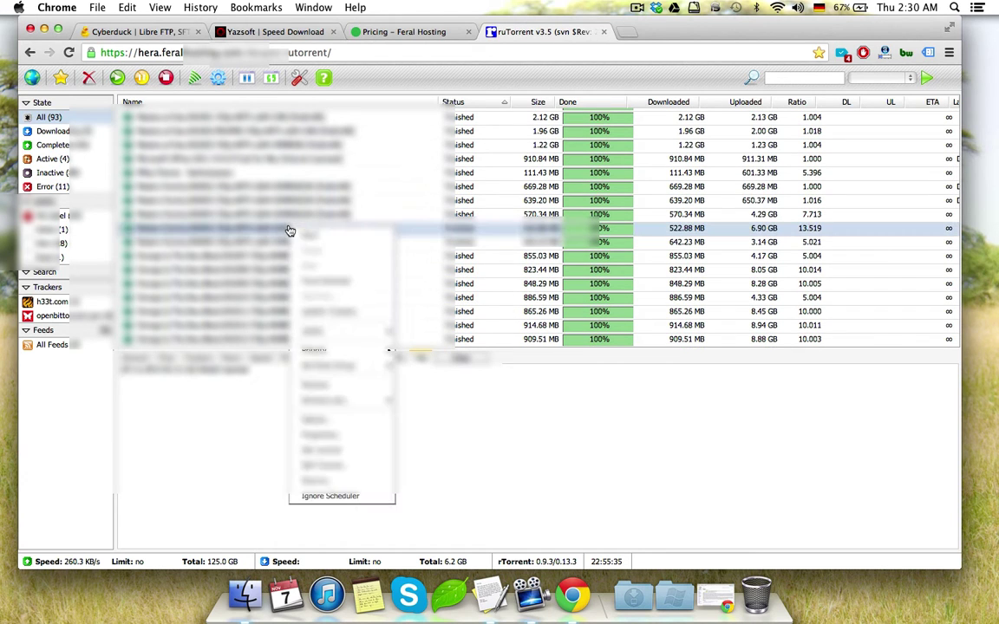
left_click(263, 230)
left_click(169, 362)
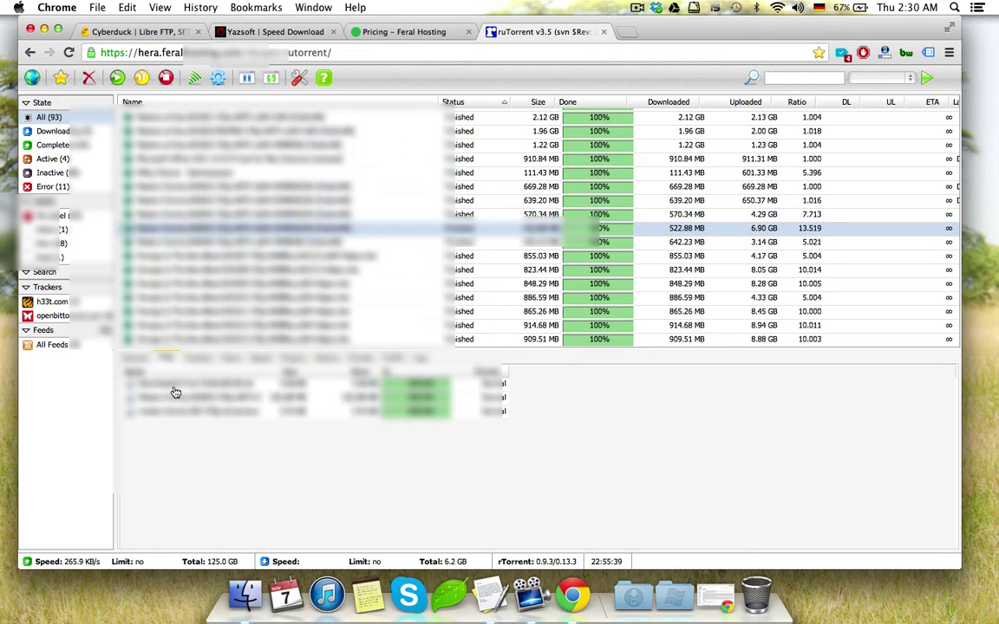
right_click(174, 390)
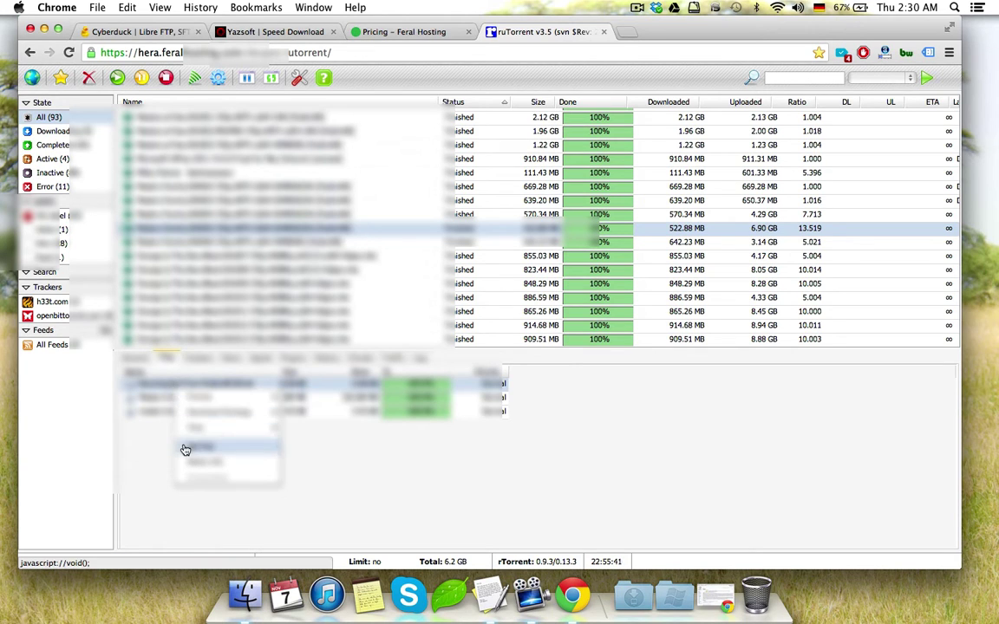
left_click(127, 406)
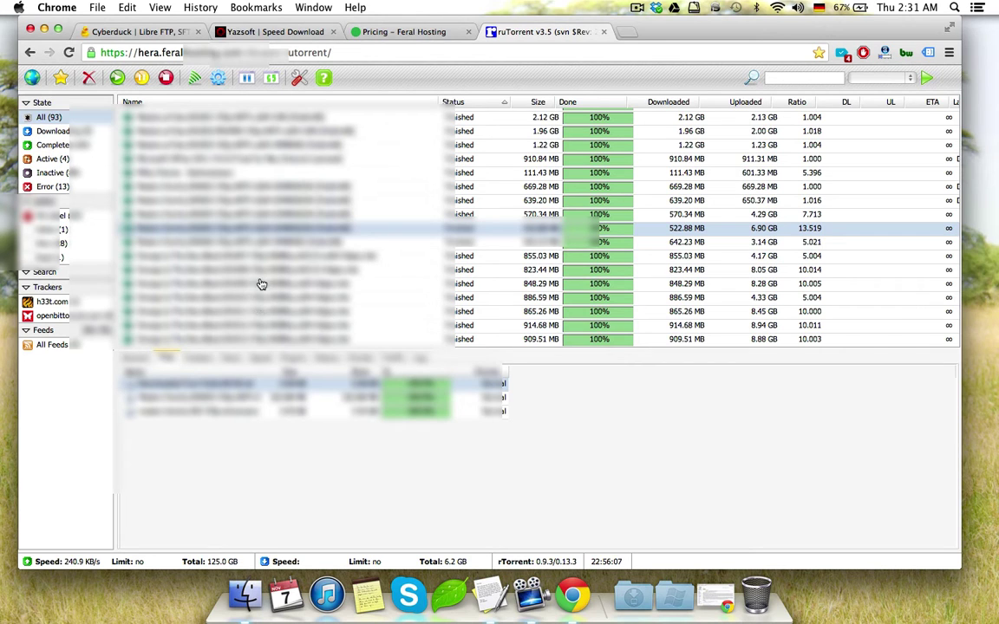
View the Cyberduck home page with its supported transfer protocols.
left_click(372, 33)
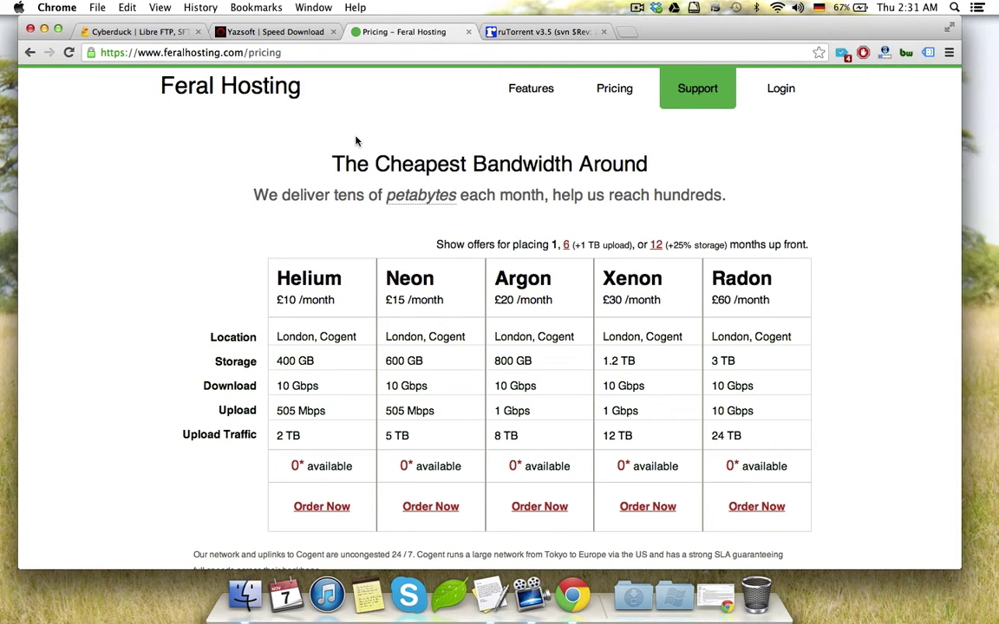
left_click(171, 37)
scroll(295, 193, "down", 2)
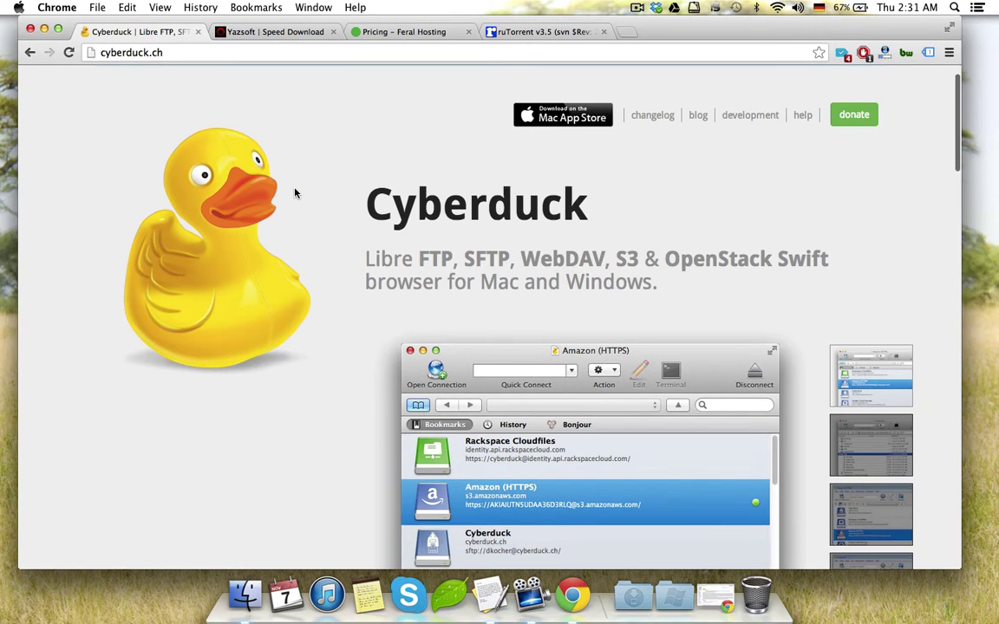
scroll(296, 193, "up", 2)
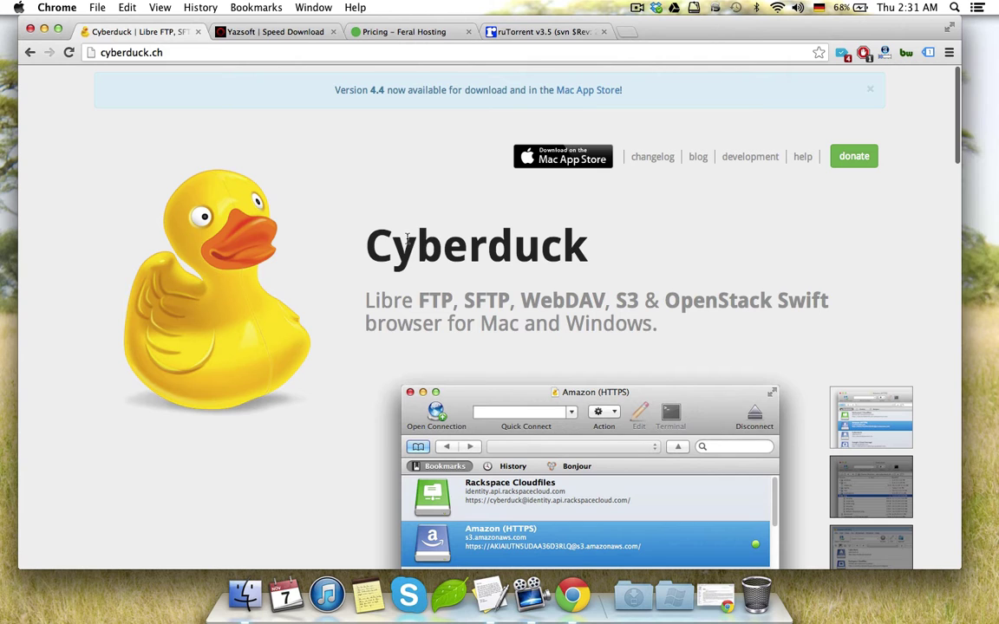
scroll(406, 239, "up", 2)
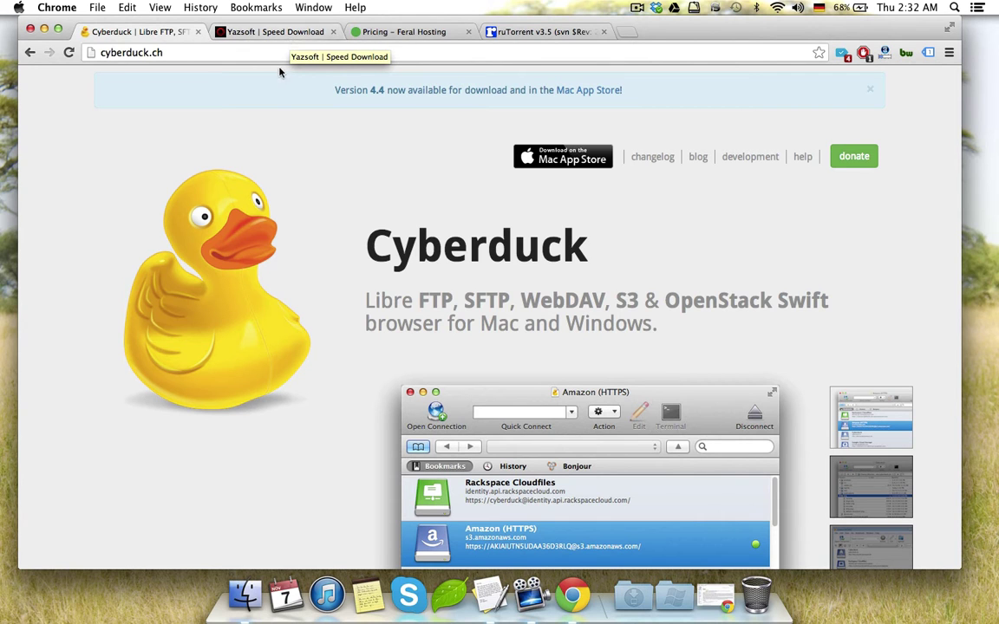
Read the Speed Download product page on the Yazsoft site, including its key features and system requirements.
left_click(290, 41)
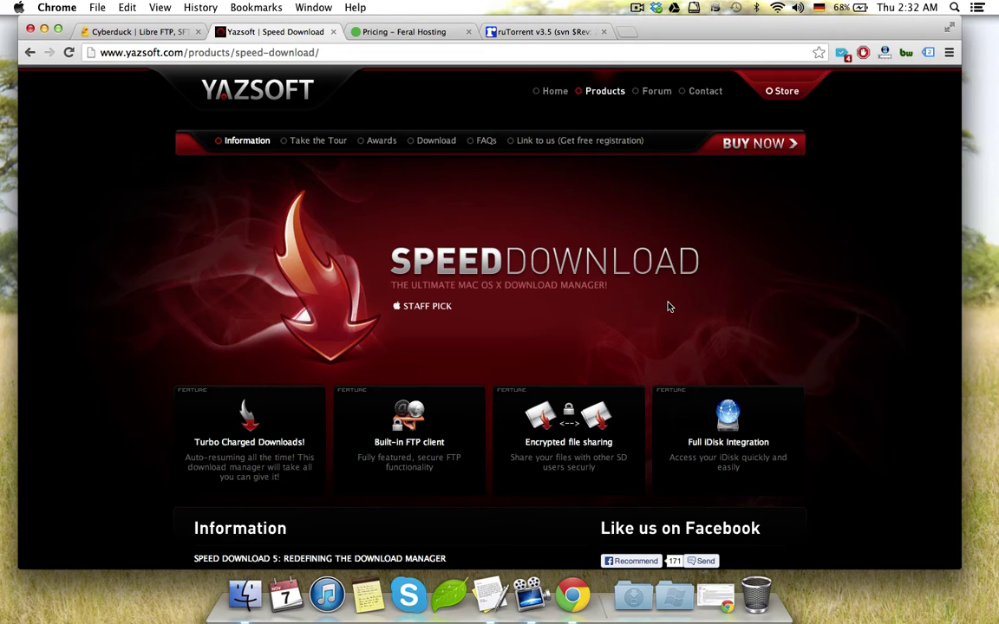
scroll(667, 306, "down", 3)
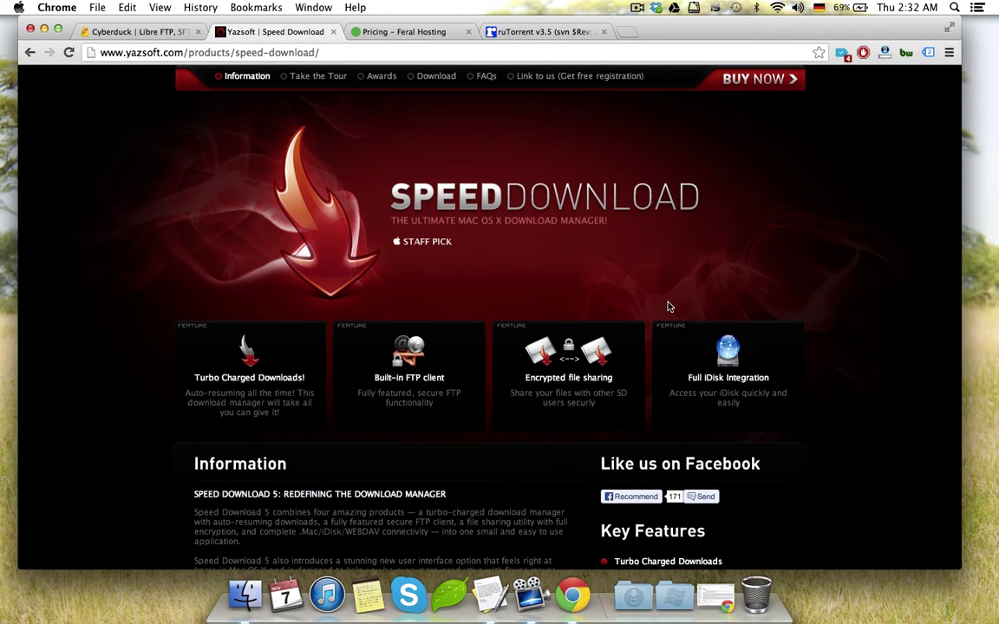
scroll(668, 306, "up", 3)
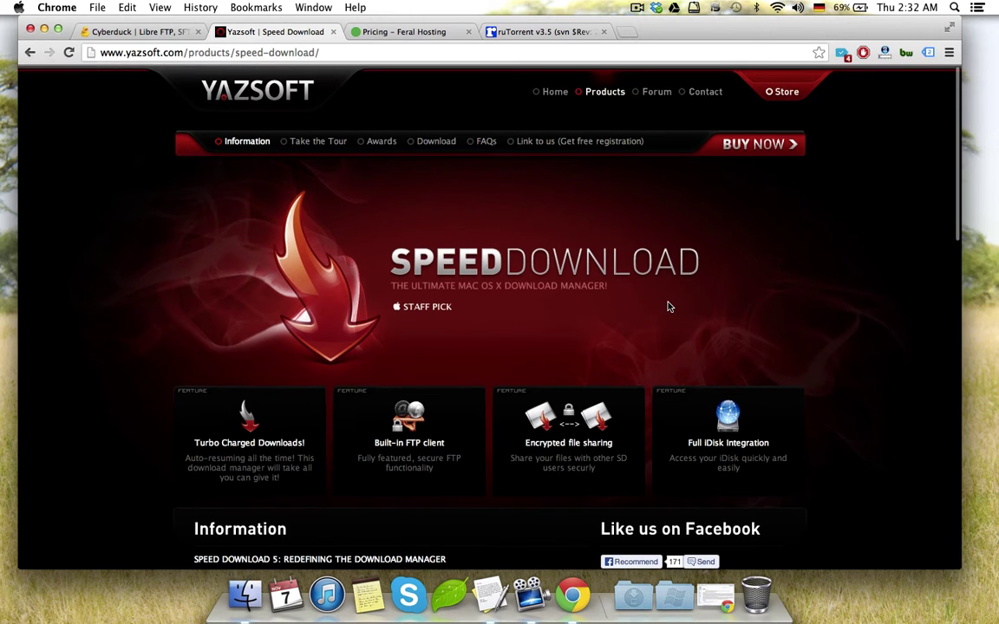
scroll(667, 306, "down", 8)
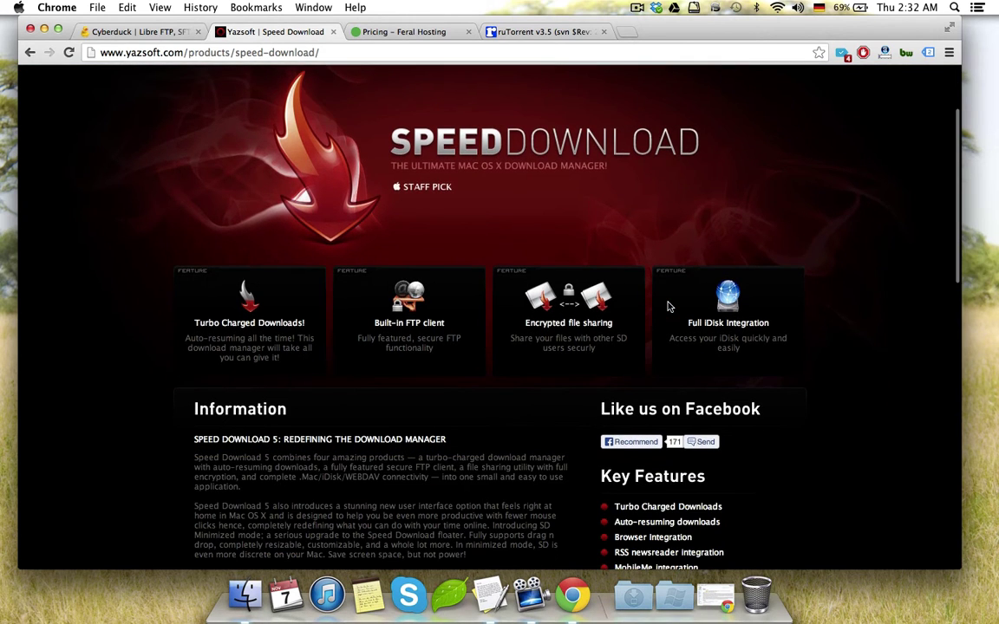
scroll(668, 306, "down", 5)
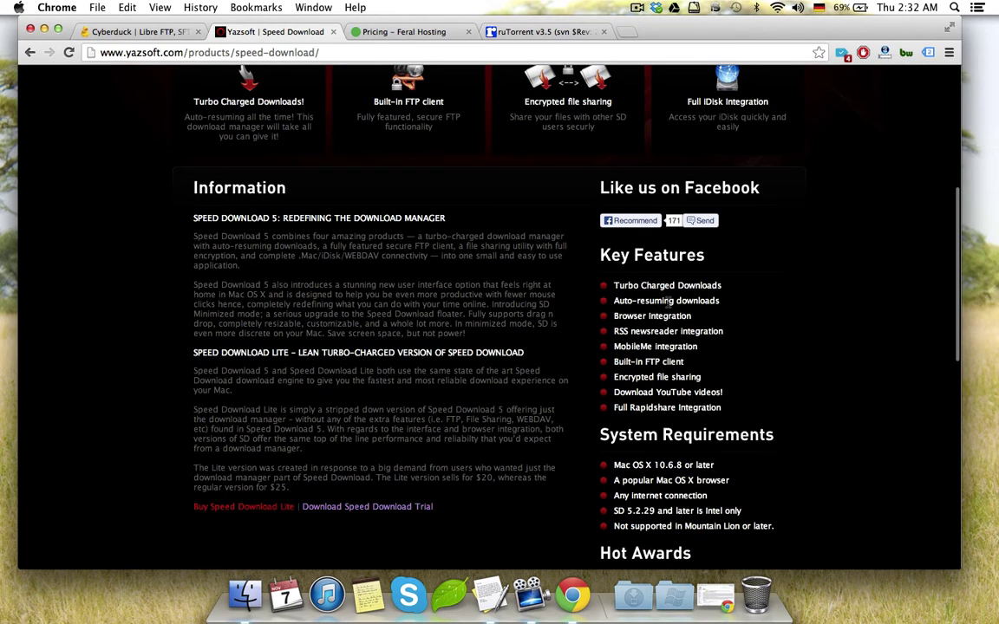
scroll(668, 301, "up", 13)
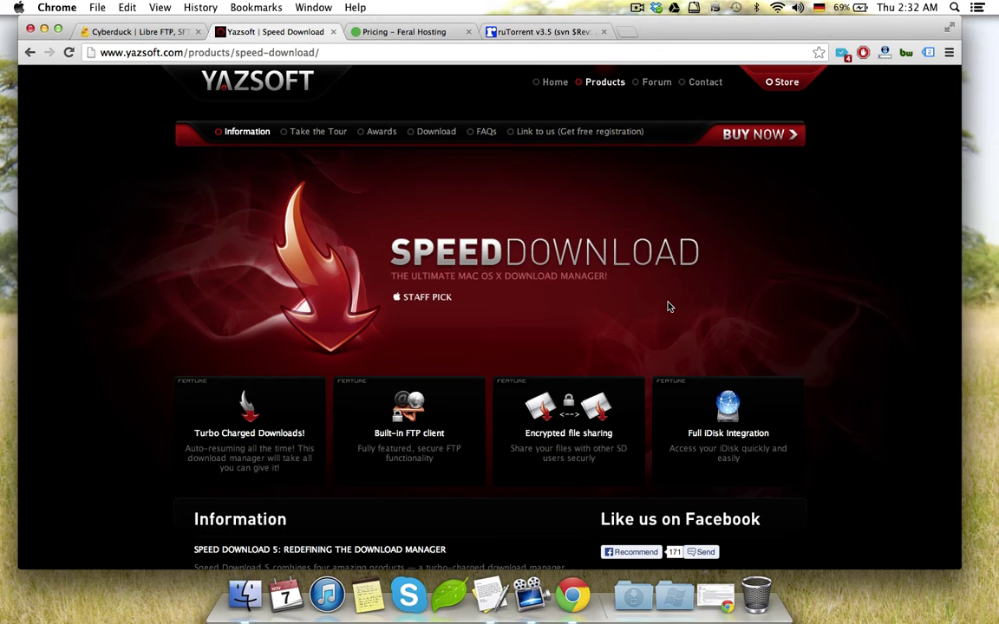
scroll(667, 306, "up", 1)
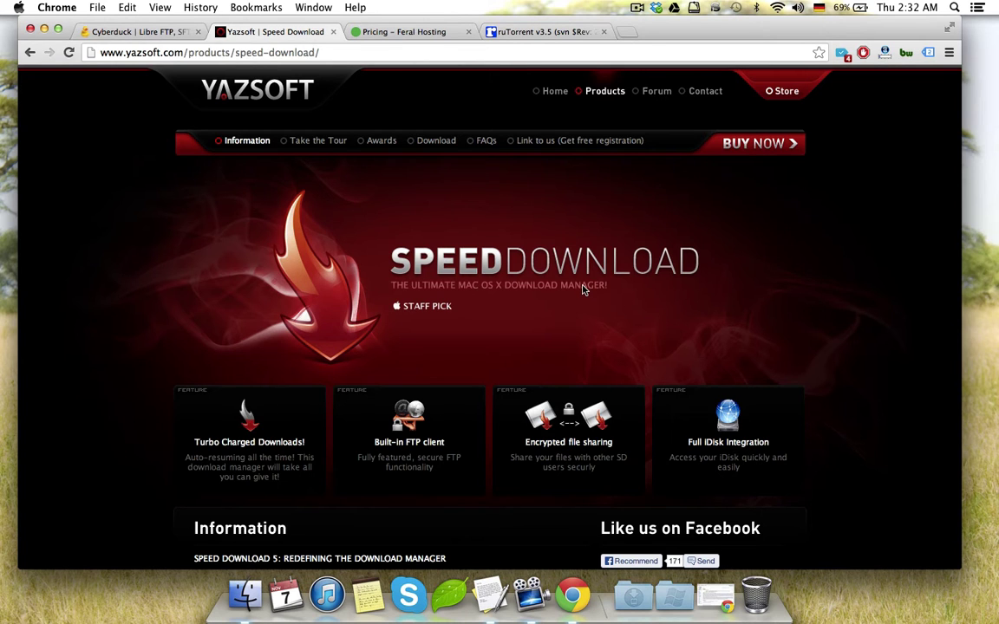
scroll(582, 290, "up", 1)
Search the Mac for "speed" and launch the Speed Download application.
key("super+space")
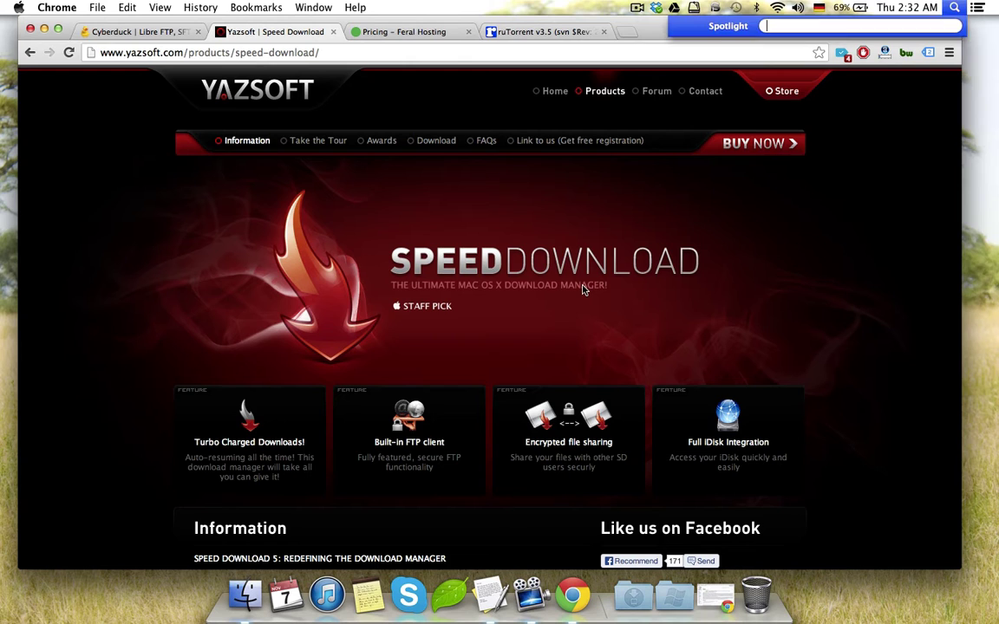
type("speed")
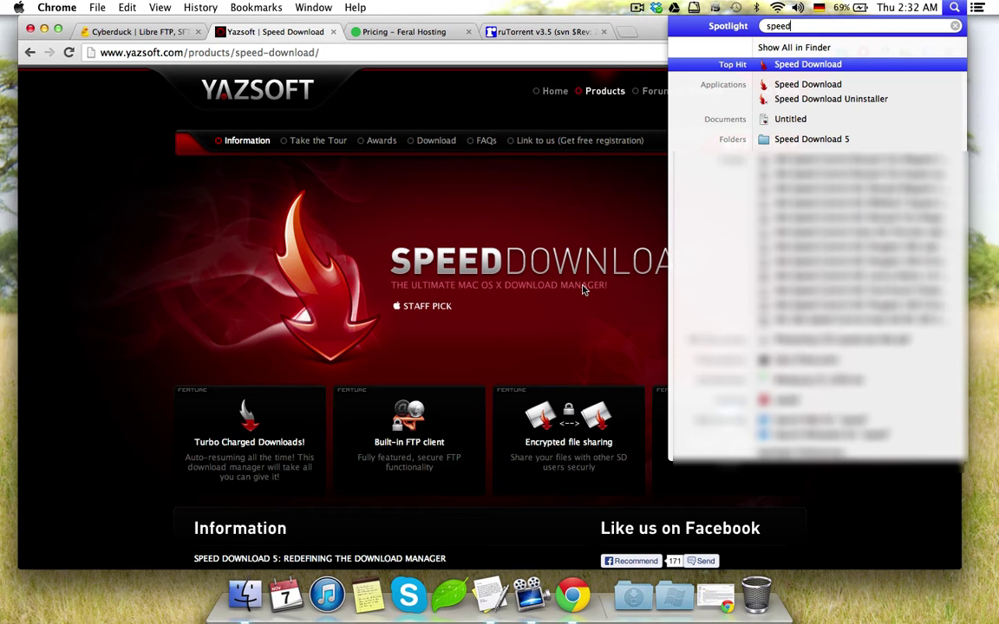
key("Return")
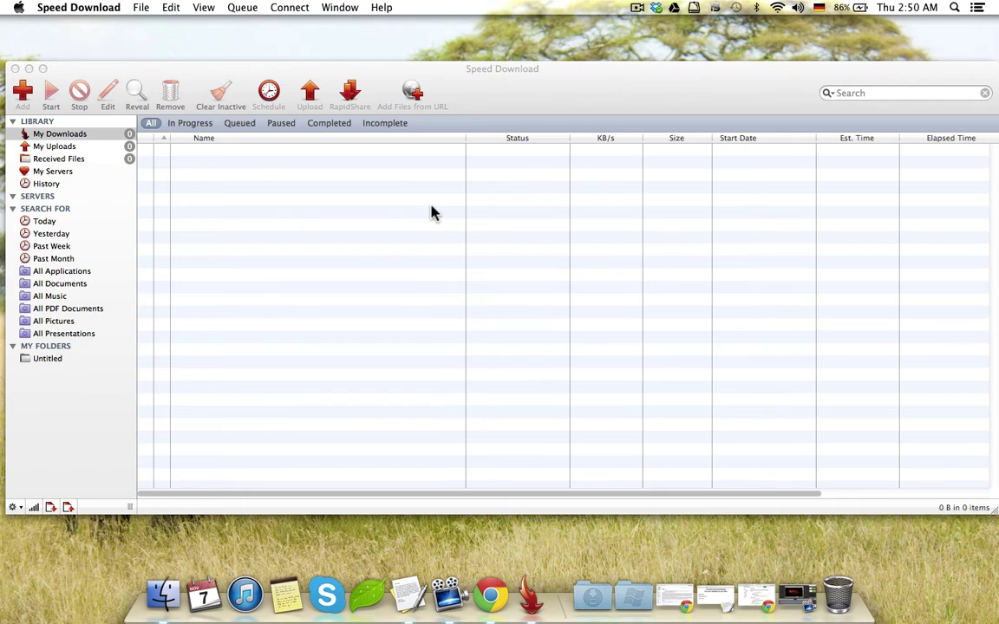
Open a new FTP connection form in Speed Download.
left_click(288, 11)
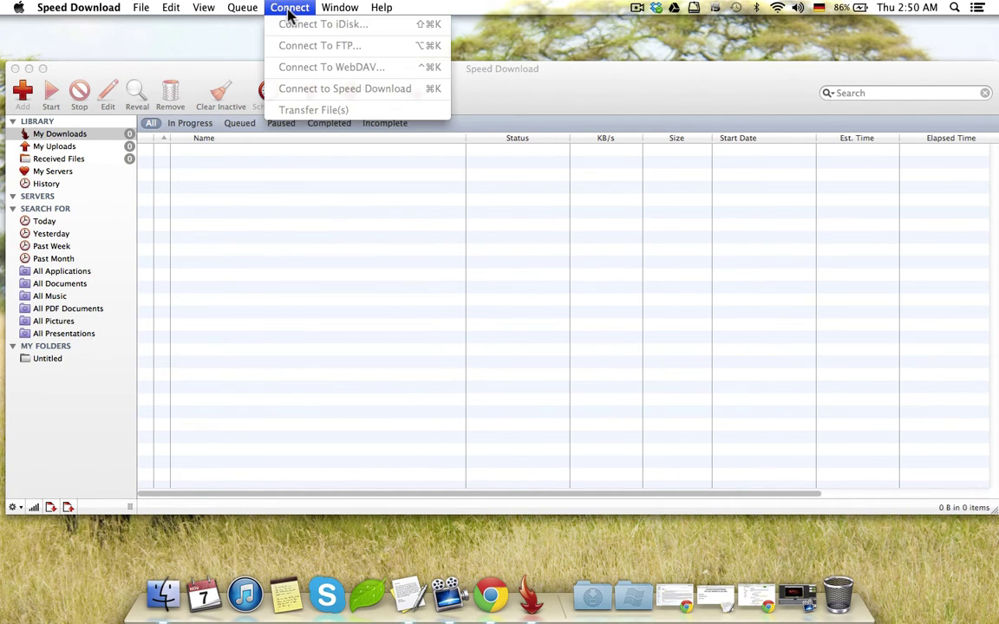
left_click(289, 10)
left_click(260, 62)
left_click(289, 7)
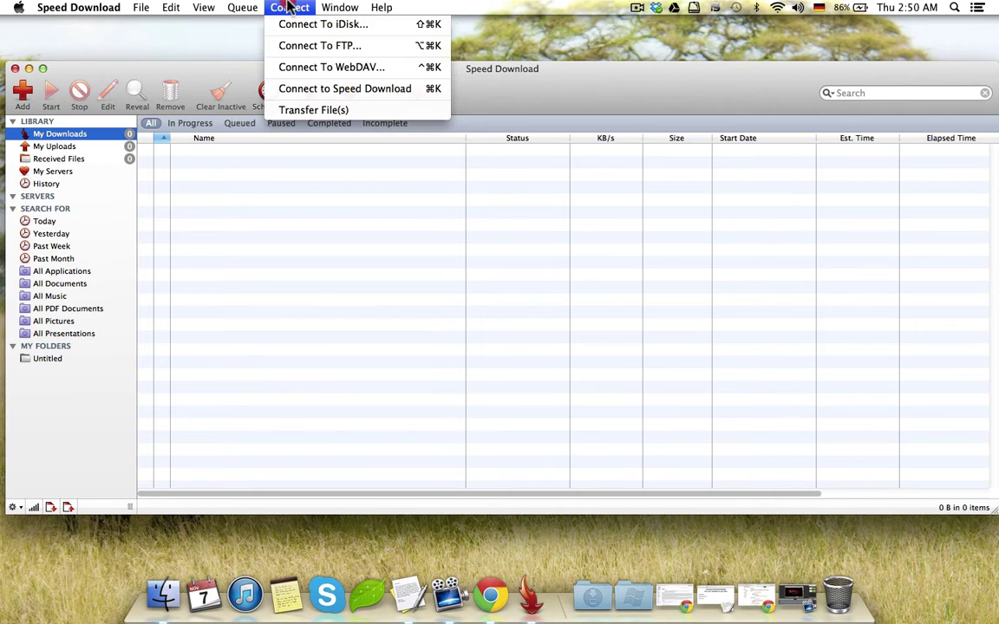
left_click(296, 47)
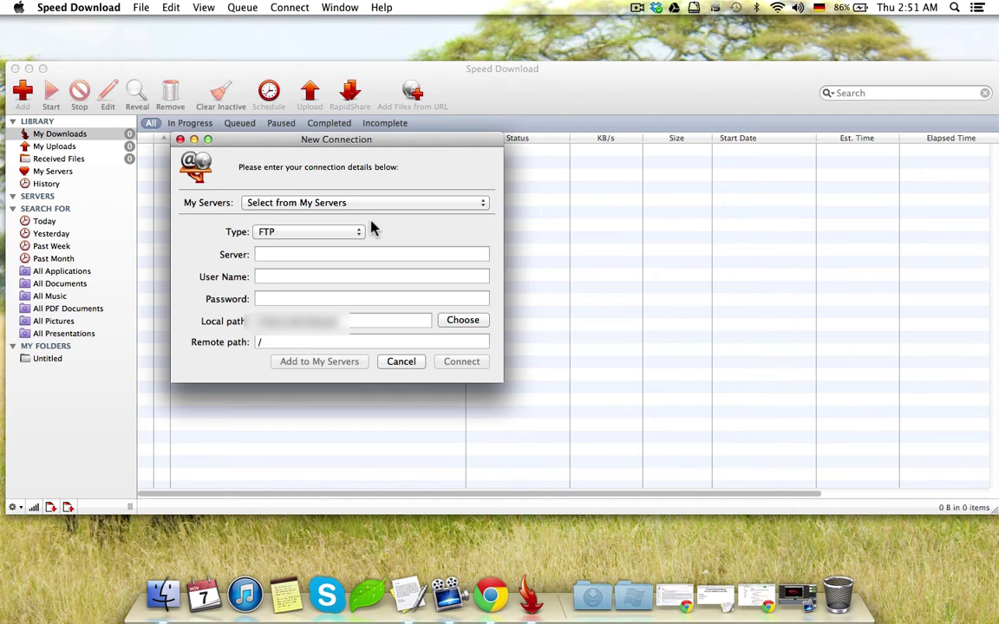
Switch to Chrome and open the Hera slot's details in the Feral Hosting manager to look up the FTP access data.
left_click(747, 596)
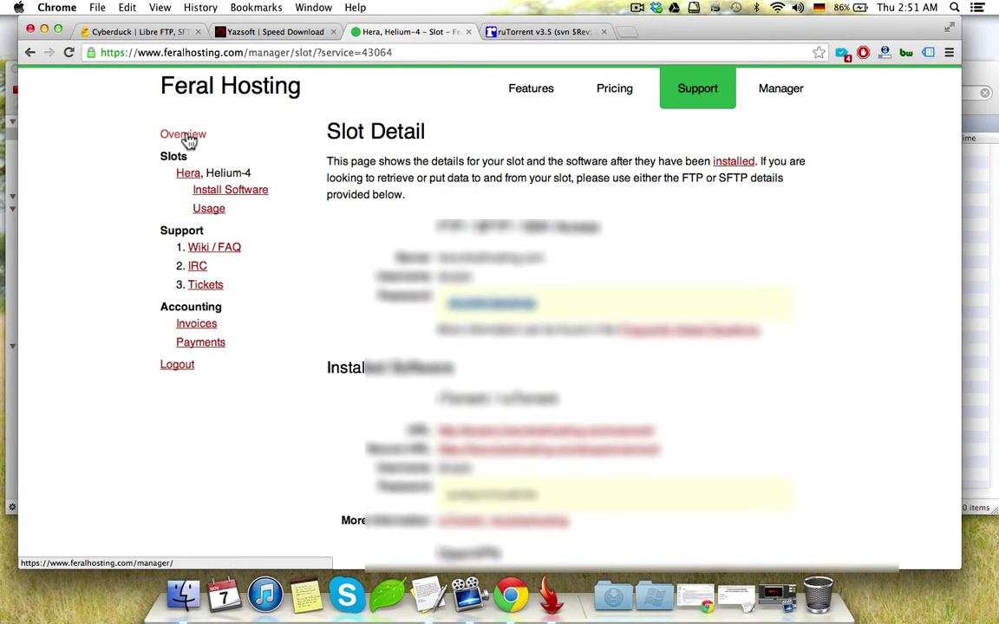
left_click(184, 135)
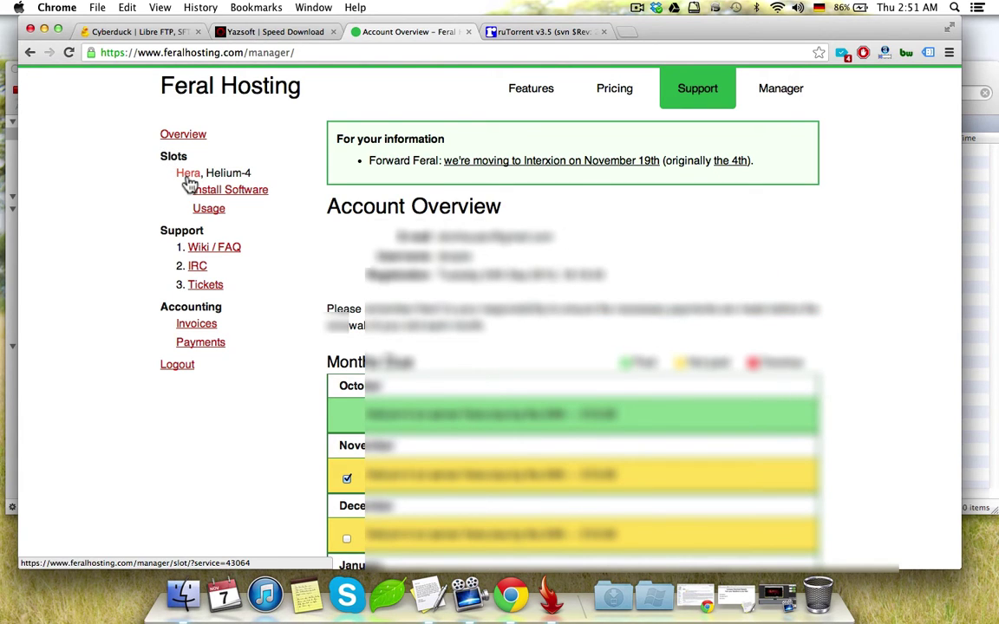
left_click(188, 175)
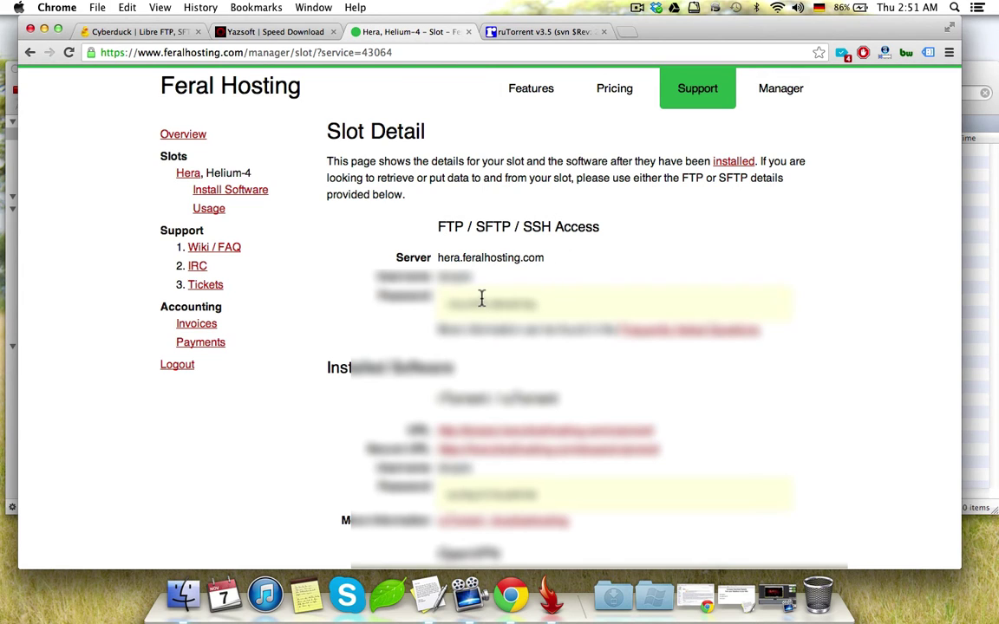
Put Chrome away, return to Speed Download and load the saved Seedbox FTP server into the new connection form.
left_click(44, 30)
left_click(364, 203)
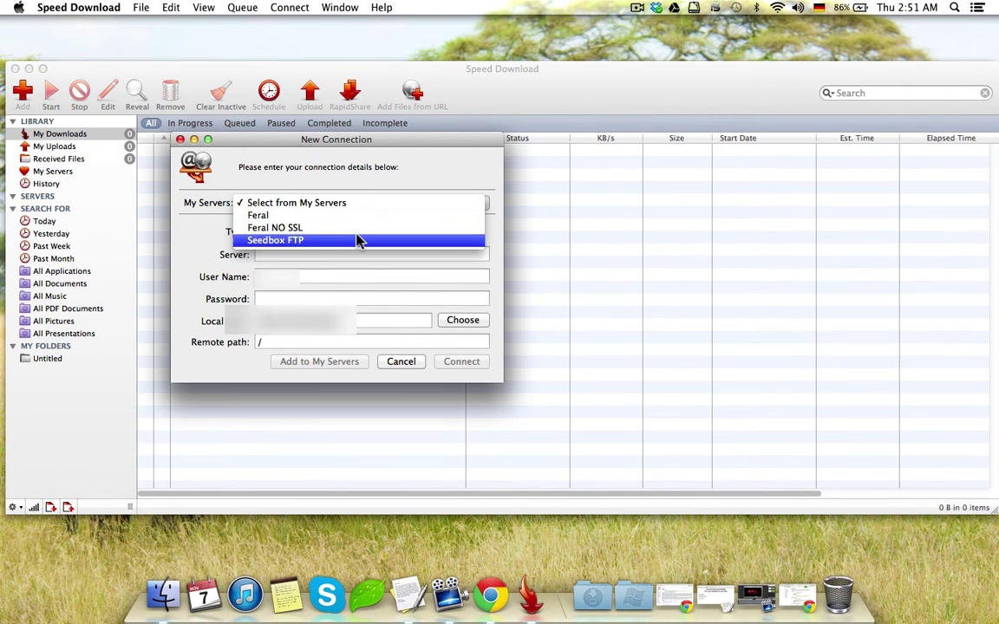
left_click(360, 242)
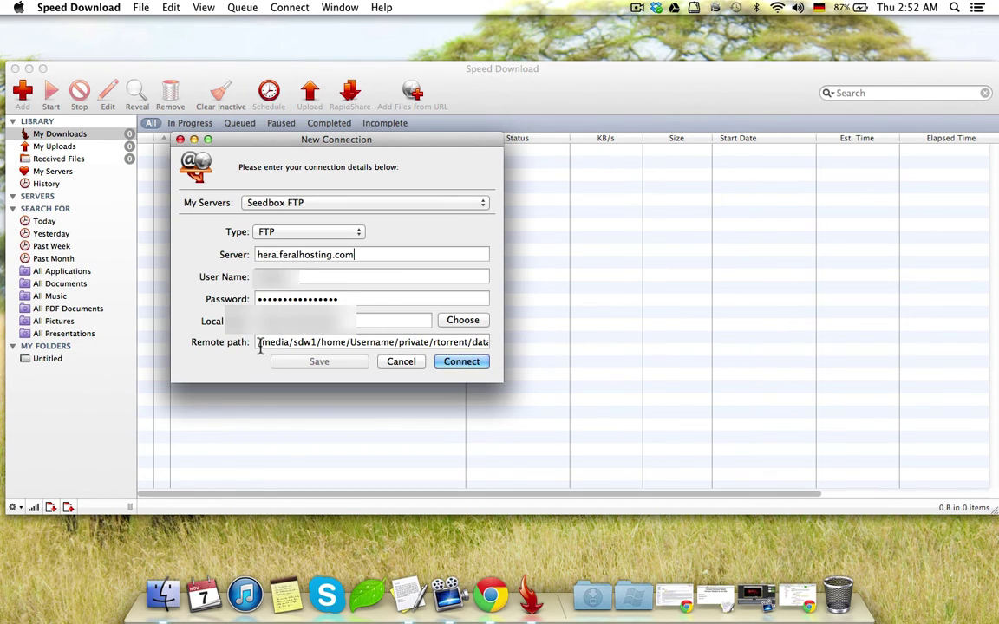
Go over the remote path /media/sdw1/home/Username/private/rtorrent/data and retype its user name folder as "Usernam".
left_click_drag(260, 343, 297, 345)
left_click(295, 345)
left_click(260, 342)
mouse_move(260, 343)
left_mouse_down()
mouse_move(506, 339)
mouse_move(254, 341)
mouse_move(468, 344)
left_mouse_up()
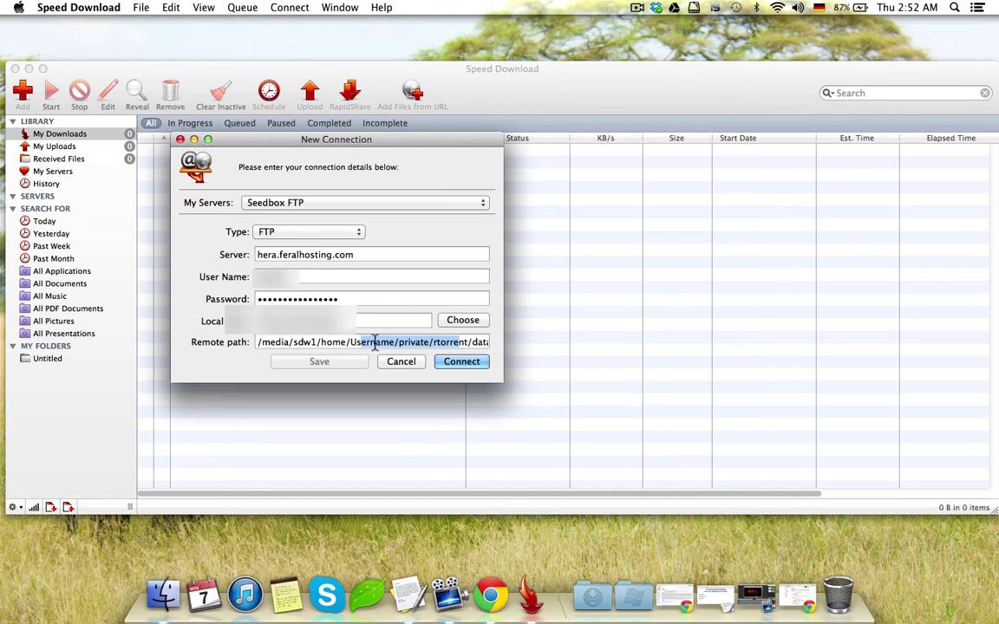
left_click(337, 342)
left_click_drag(379, 341, 490, 341)
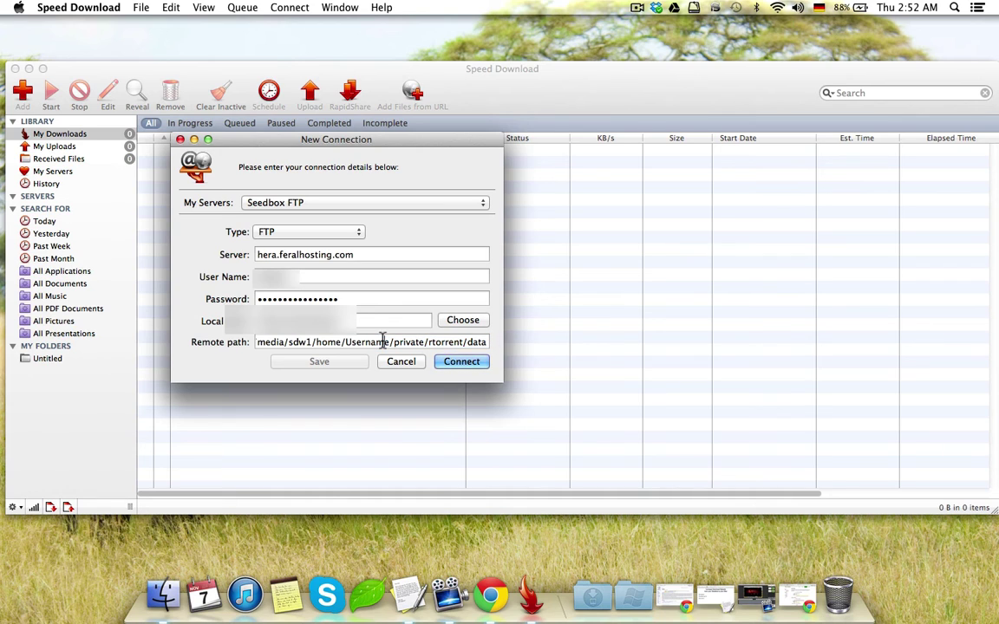
left_click_drag(389, 341, 344, 342)
type("Usernam")
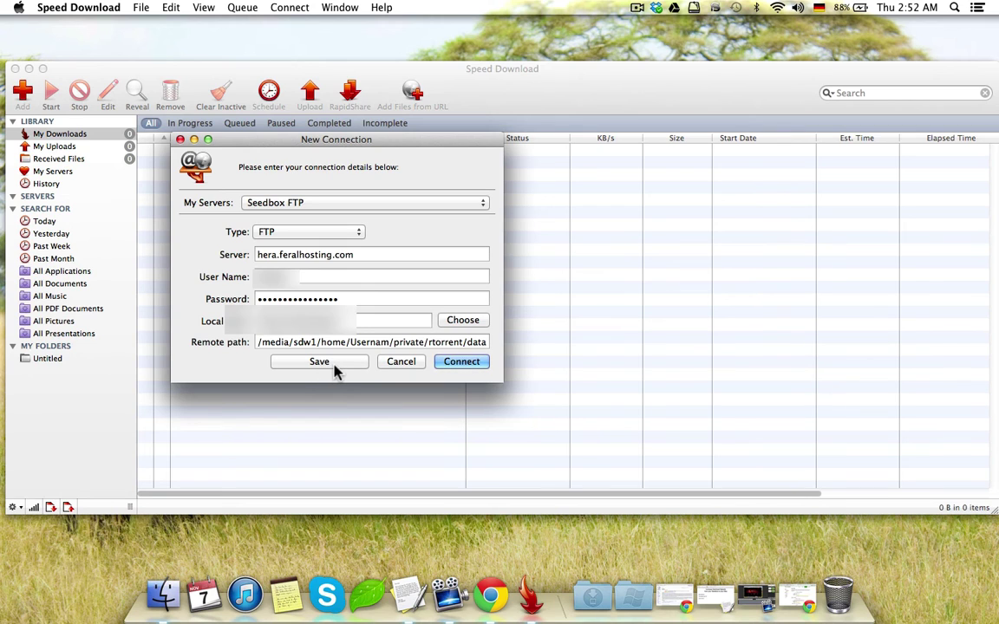
Connect with the saved Feral NO SSL server and open its local and remote file listing.
left_click(405, 211)
left_click(403, 190)
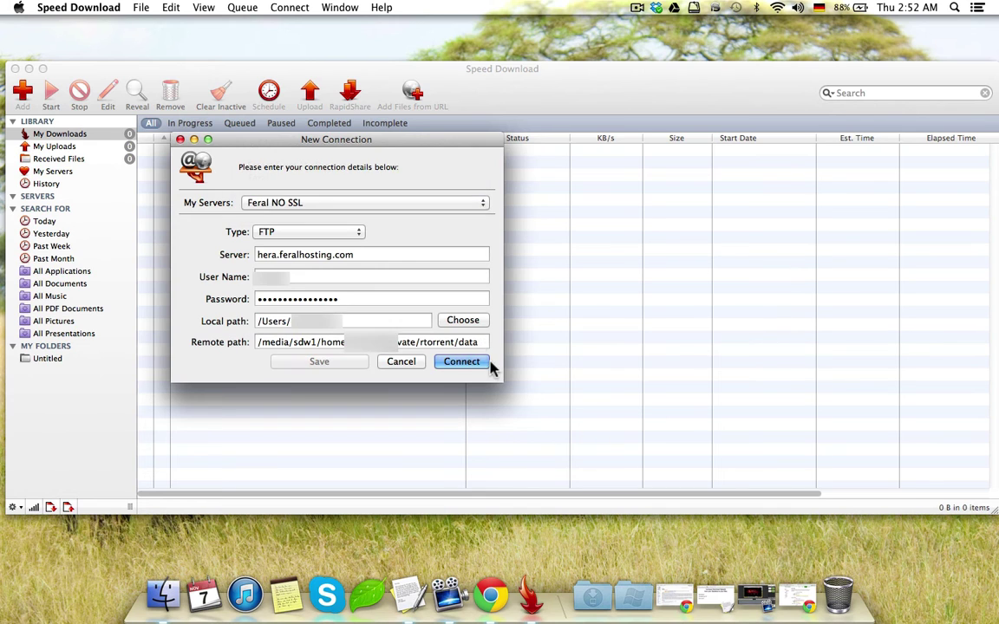
left_click(476, 363)
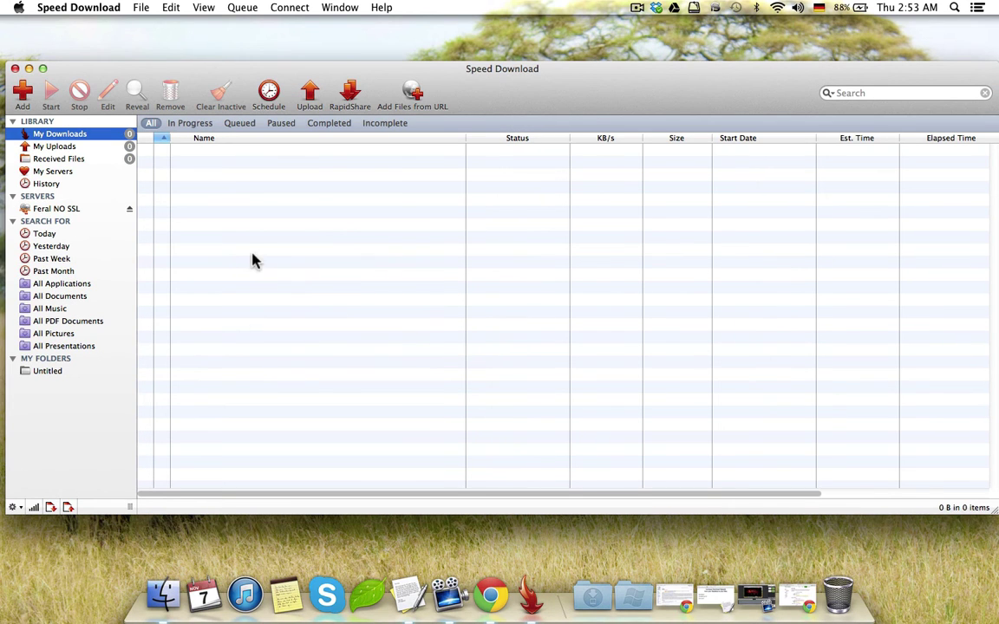
left_click(56, 213)
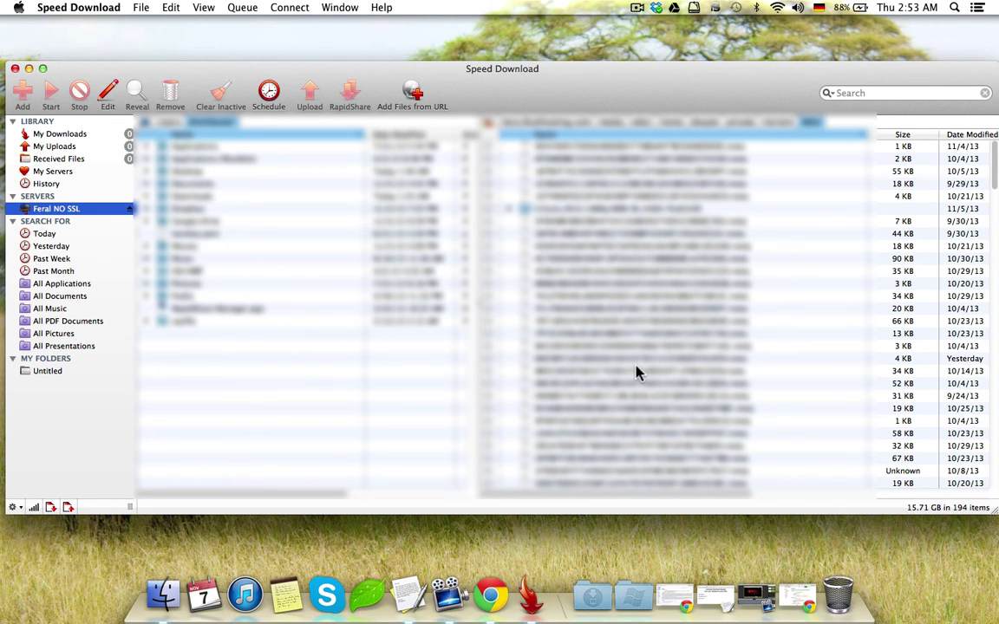
Look through the files and folders on the Feral NO SSL server for something to download.
scroll(636, 372, "down", 10)
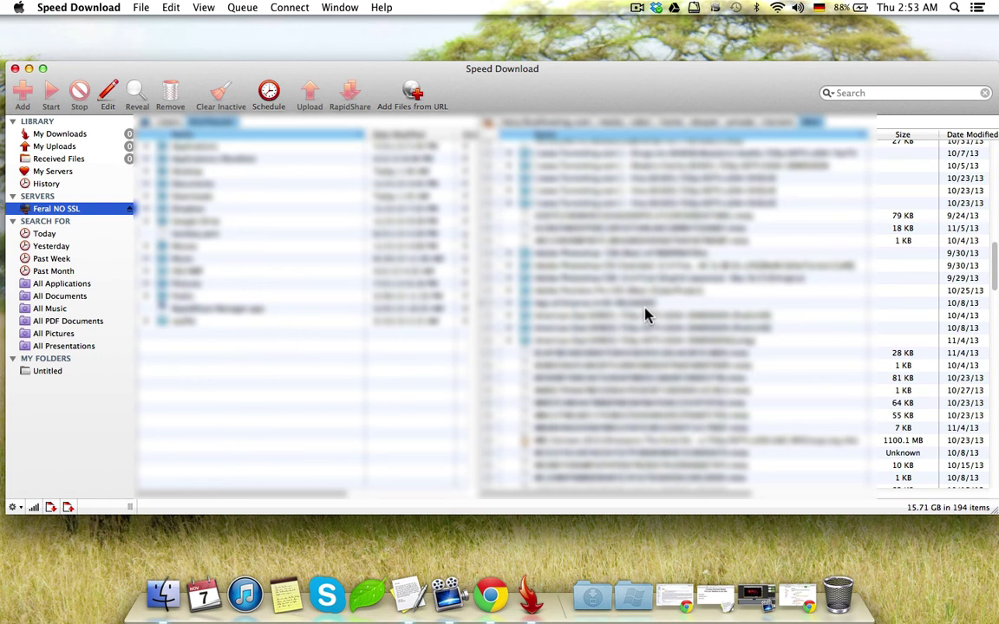
scroll(645, 316, "down", 10)
scroll(645, 316, "up", 9)
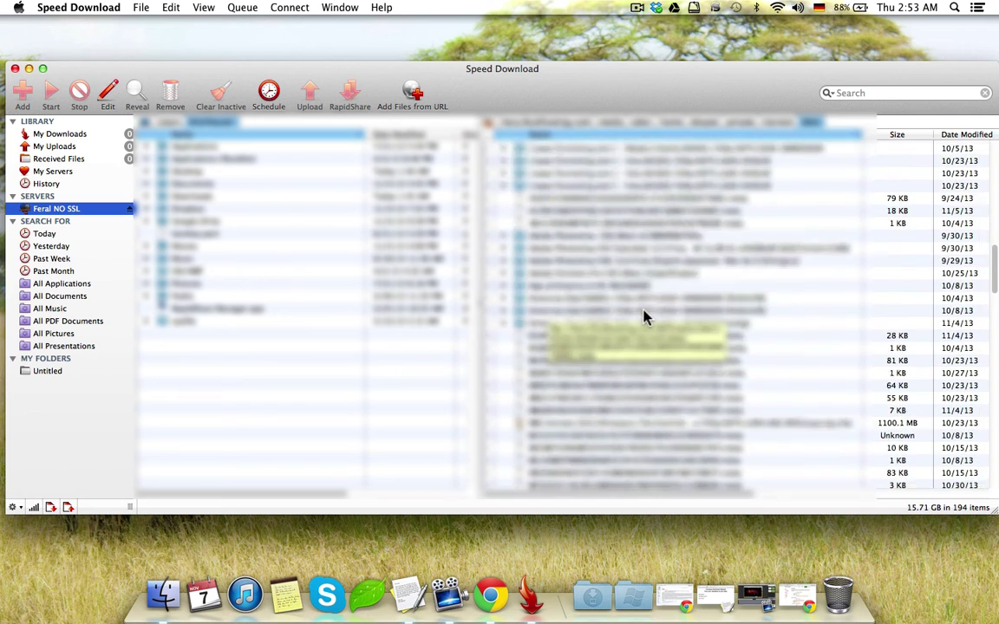
scroll(644, 317, "up", 8)
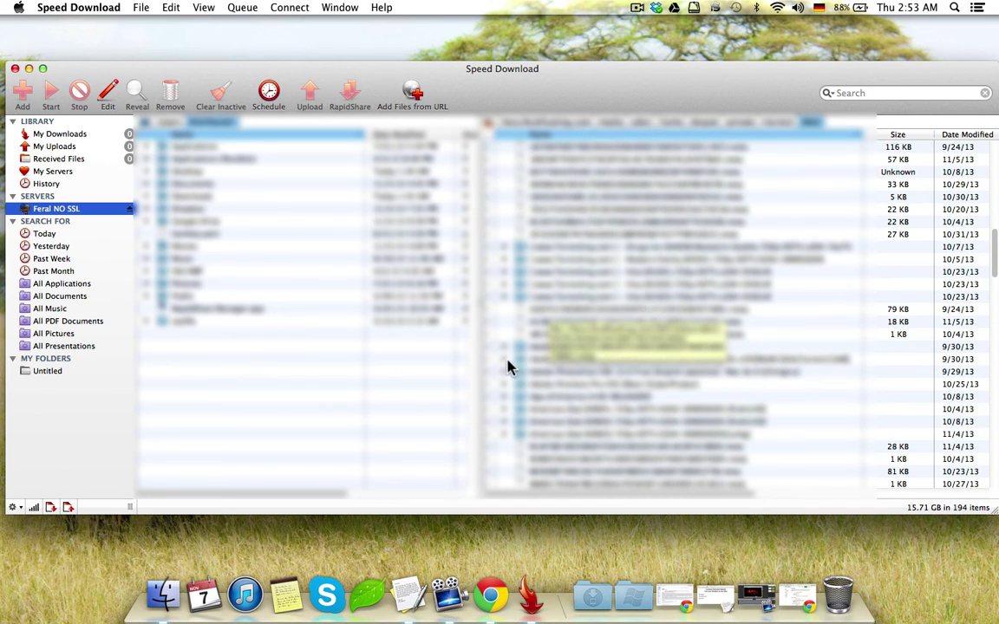
left_click(505, 359)
left_click(506, 360)
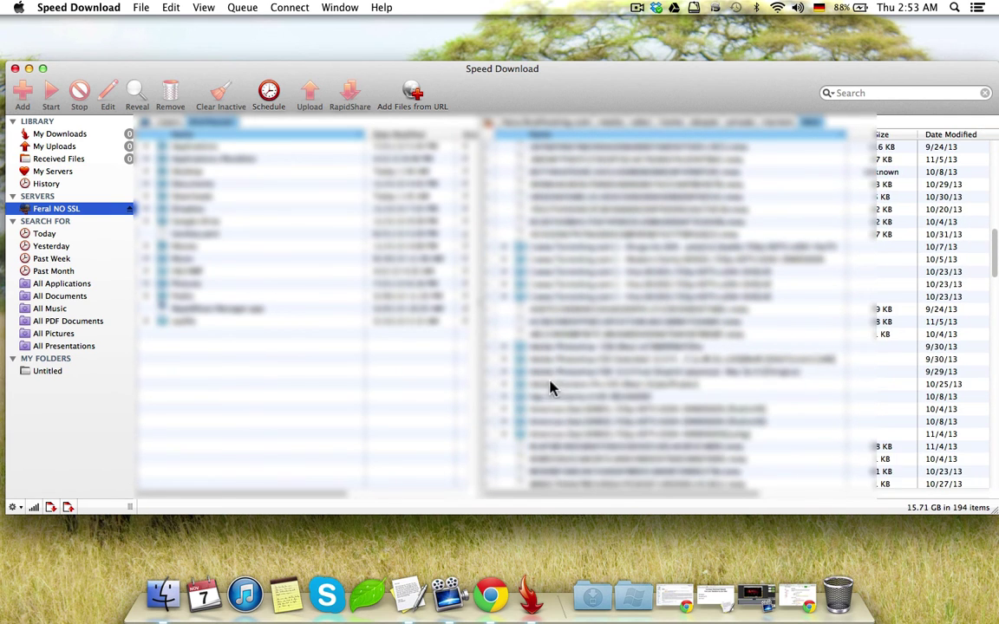
scroll(564, 403, "down", 5)
scroll(563, 403, "down", 10)
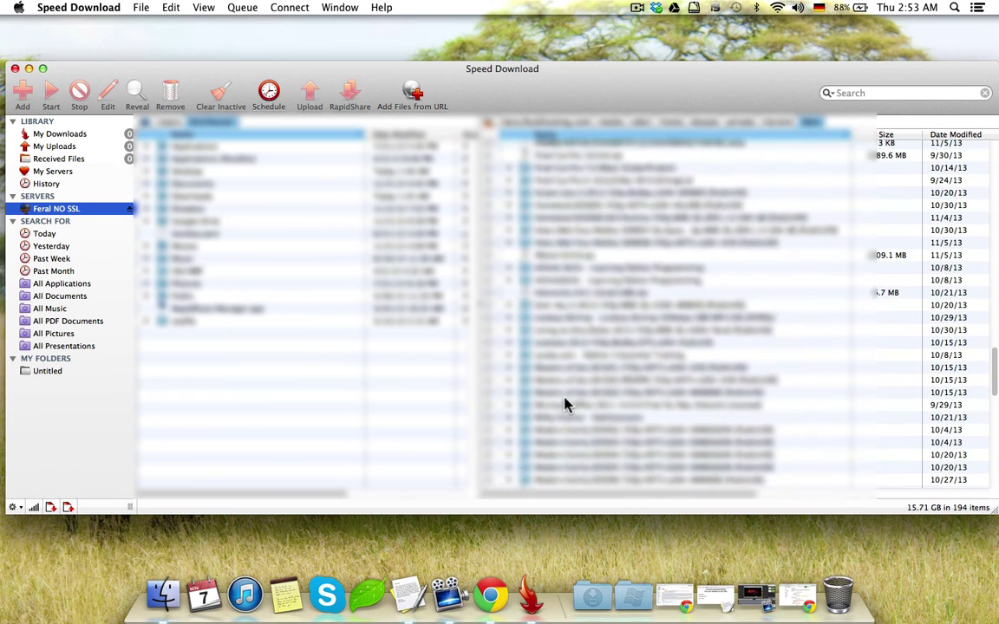
scroll(563, 403, "down", 5)
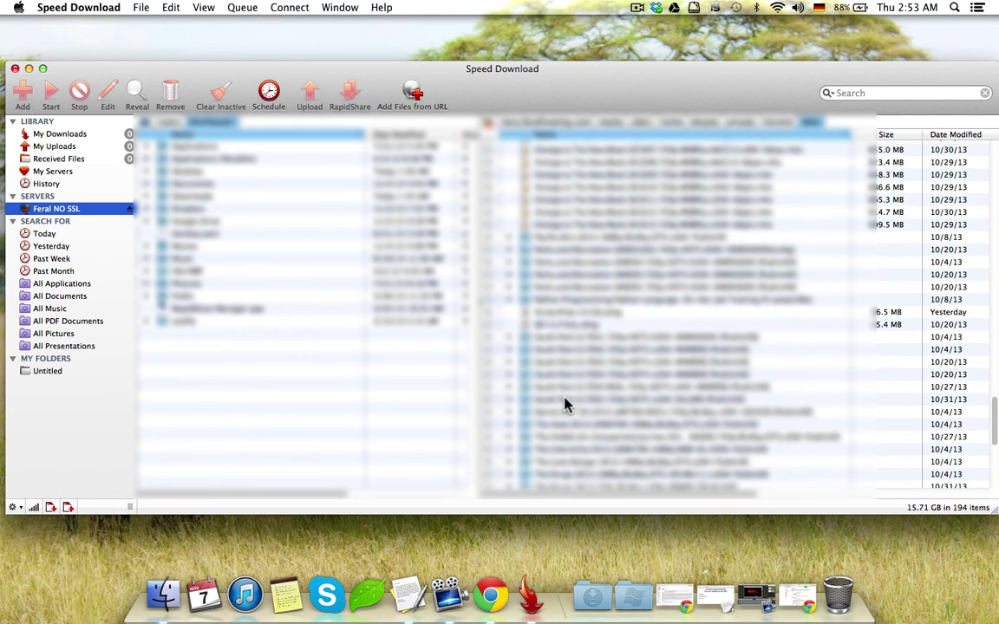
scroll(560, 391, "down", 6)
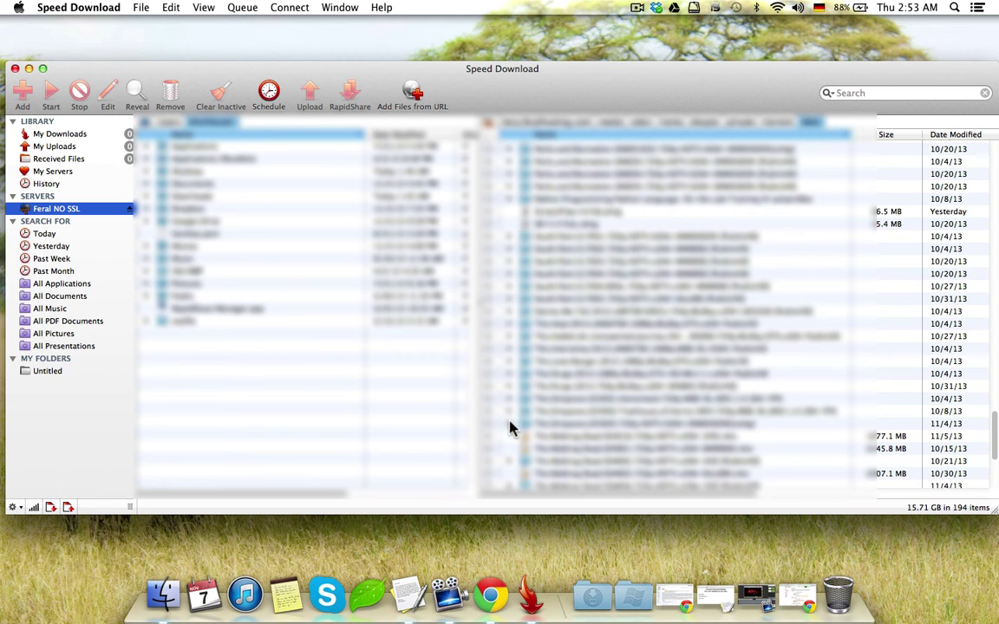
scroll(509, 416, "down", 10)
scroll(510, 427, "down", 1)
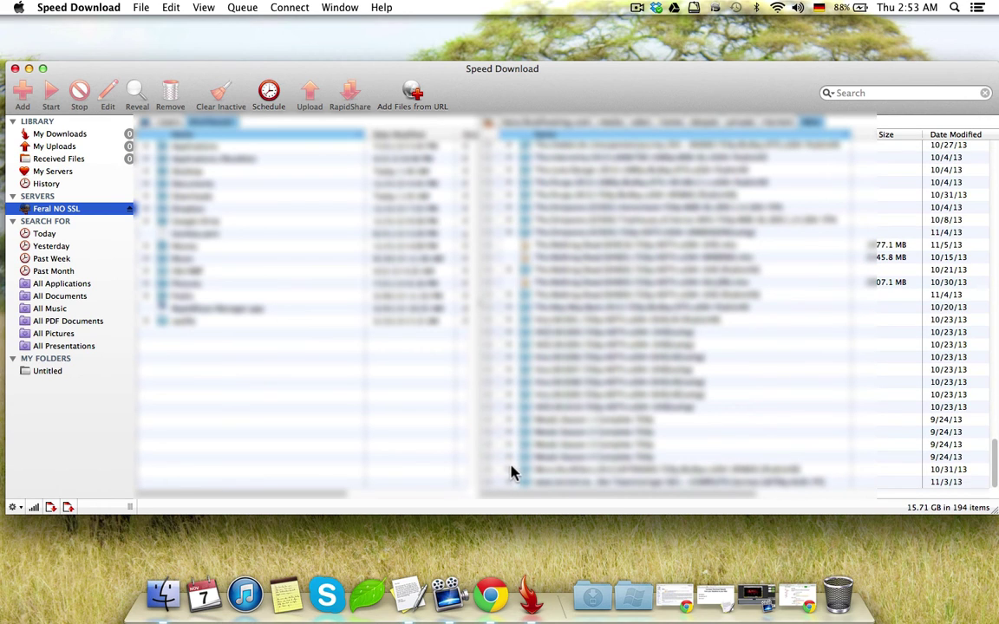
Start downloading the 5592.9 MB file dated 10/31/13 from the server and show its progress among the downloads.
left_click(575, 457)
right_click(577, 458)
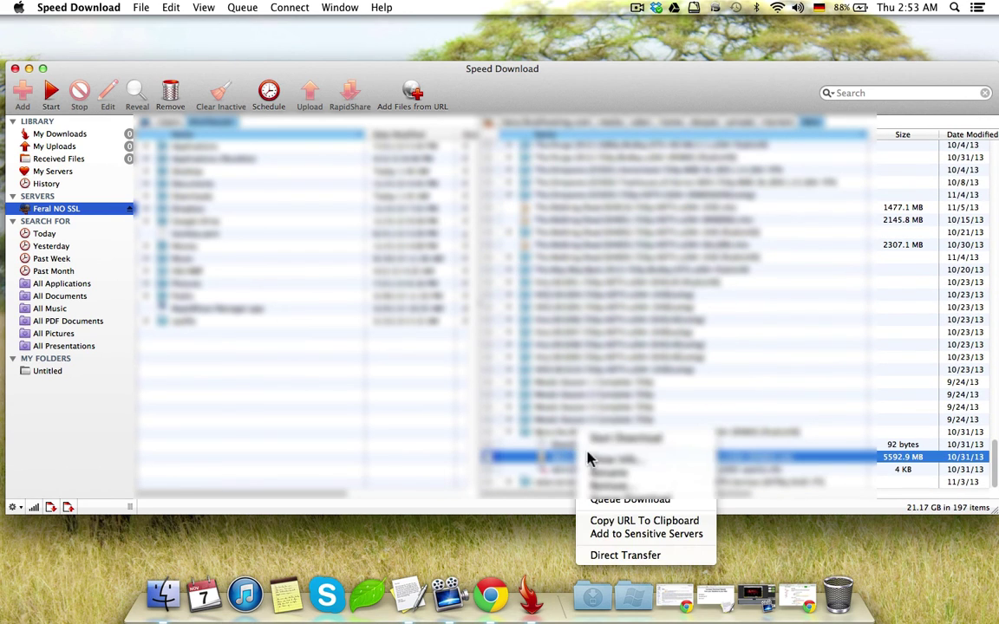
left_click(611, 439)
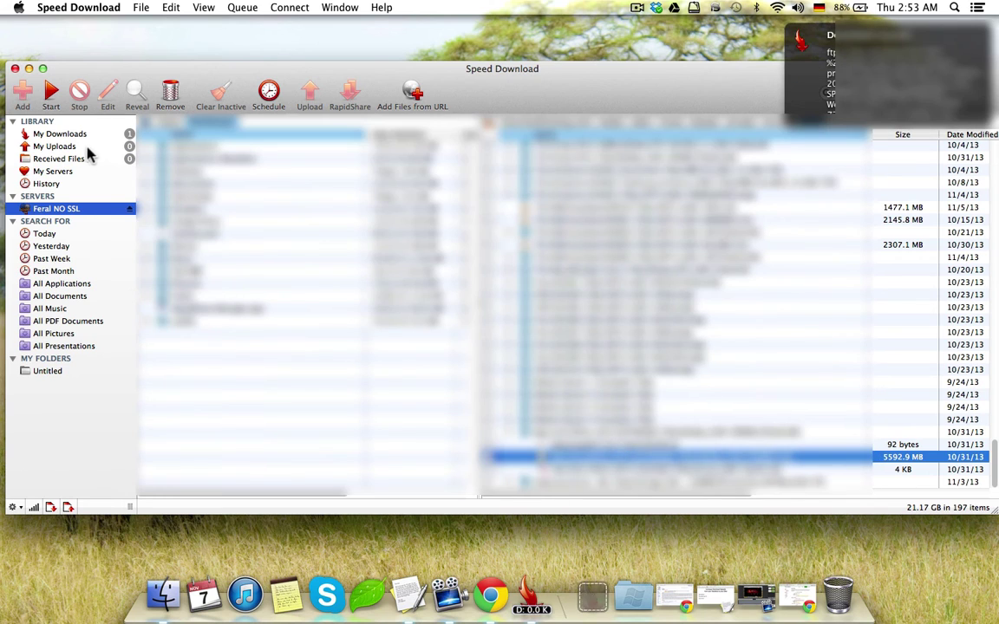
left_click(73, 133)
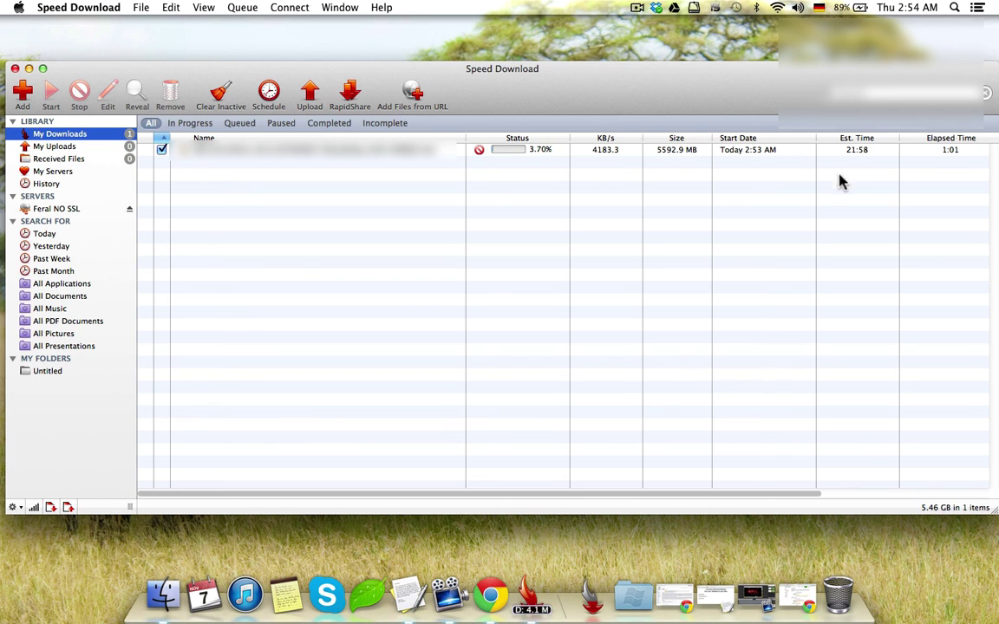
Minimize Speed Download and switch to the TextEdit outline "Increase Download Speeds from your Seedbox to your Mac".
left_click(29, 67)
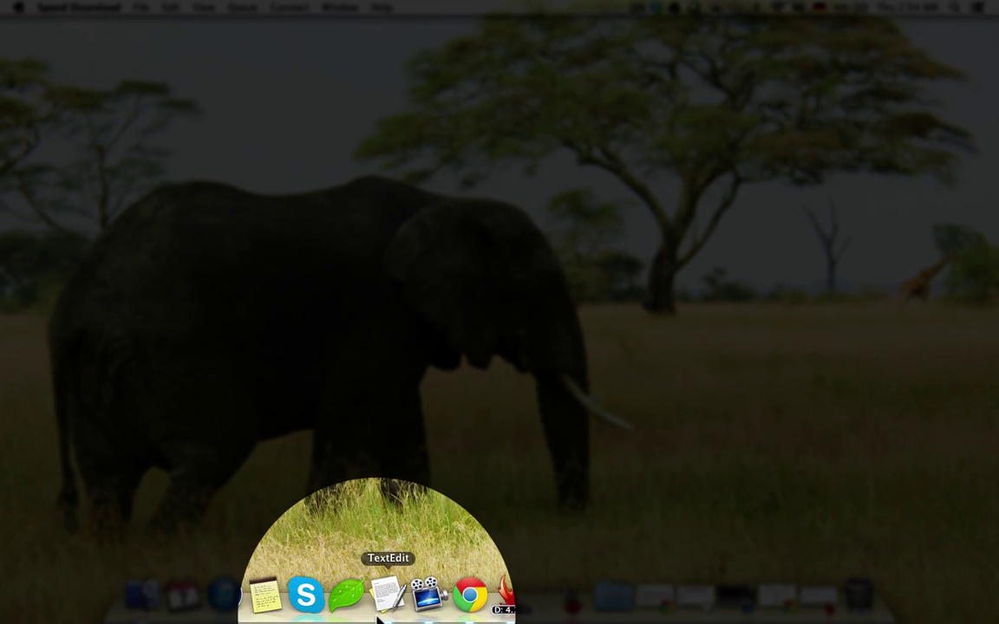
left_click(387, 593)
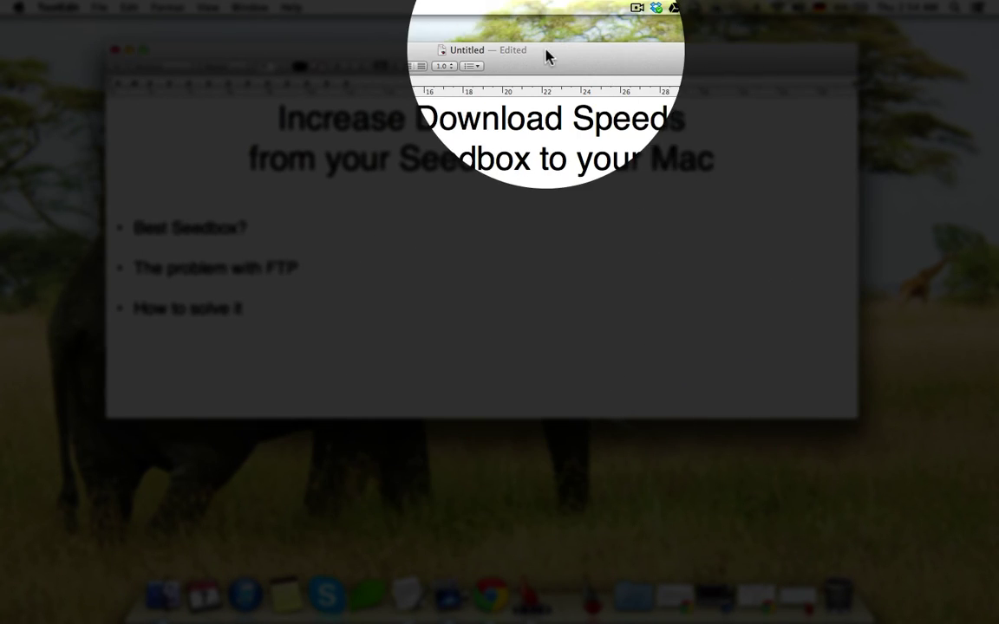